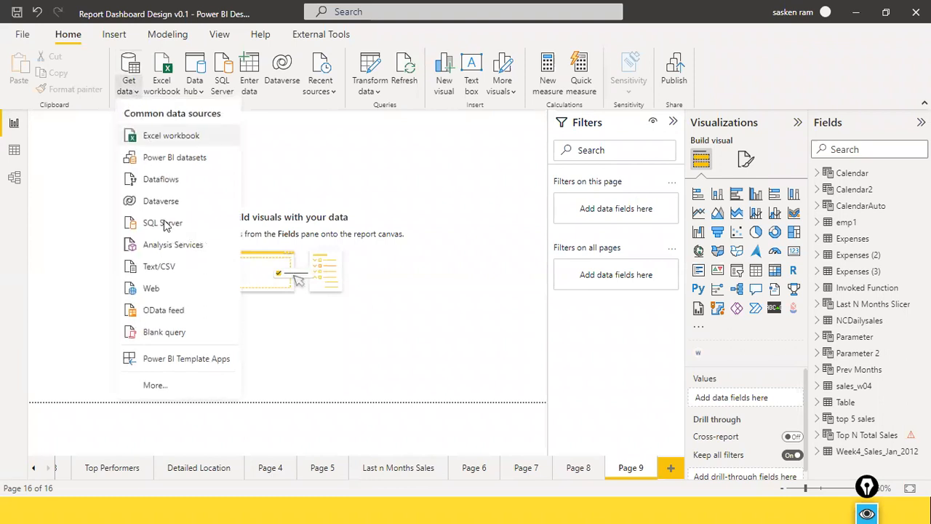
# Start a SQL Server database connection and check the computer name in the Windows System window
pyautogui.click(172, 229)
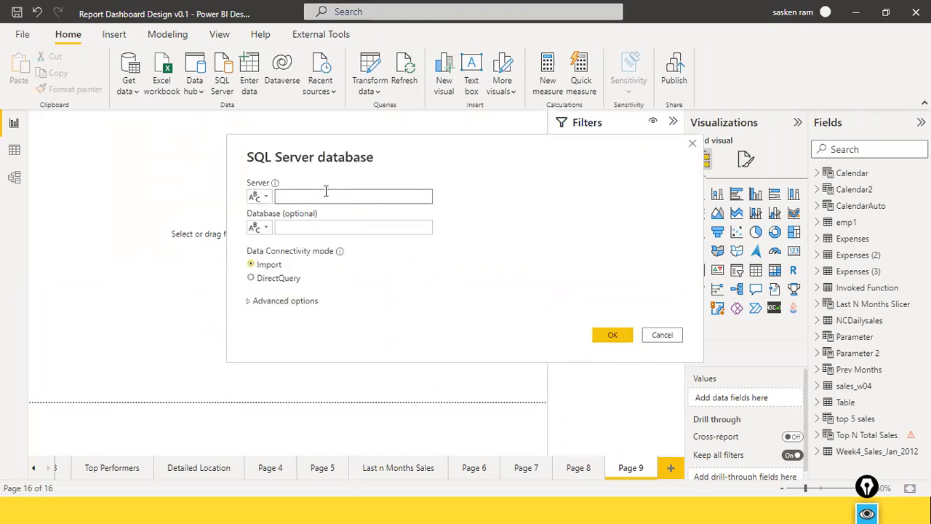
pyautogui.hotkey('alt', 'Tab')
pyautogui.hotkey('alt', 'Tab')
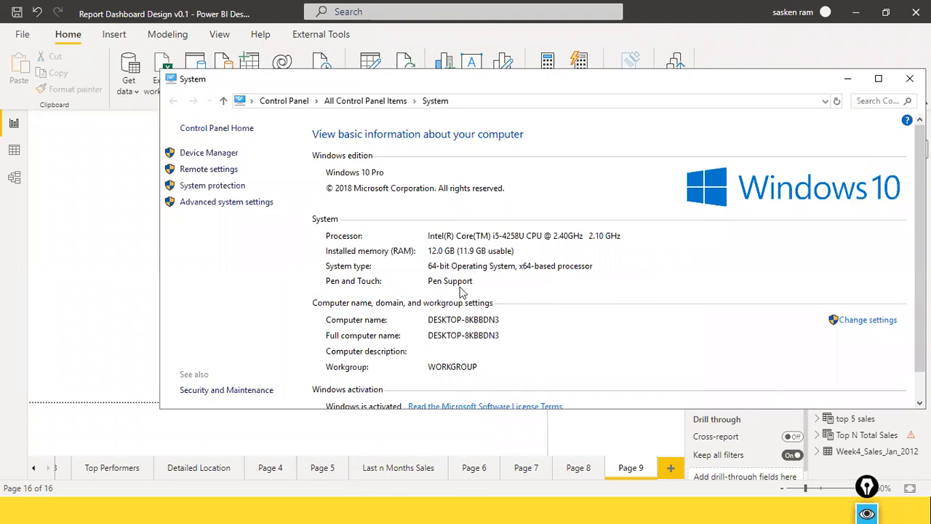
pyautogui.hotkey('alt', 'Tab')
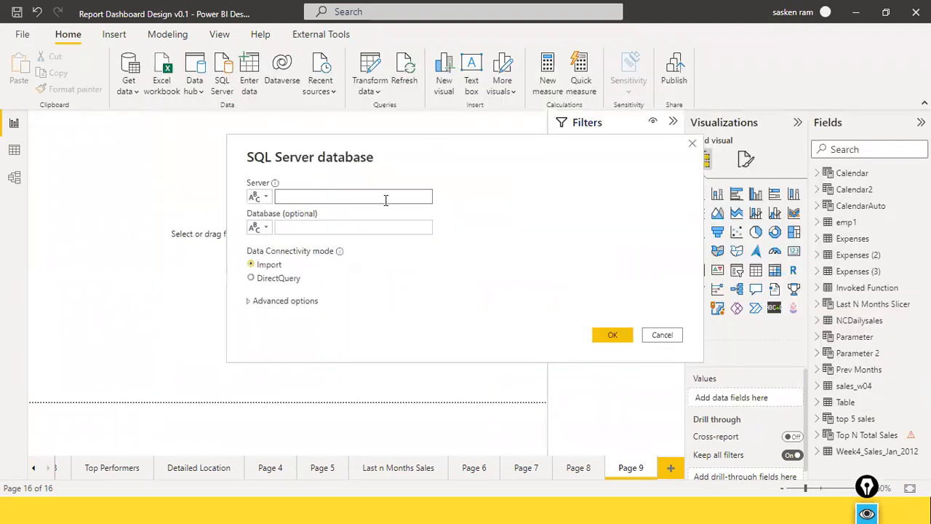
# Set the connection's server to DESKTOP-8KBBDN3\SQLEXPRESS, checking the computer name in the System window
pyautogui.write('DESKTOP-8K')
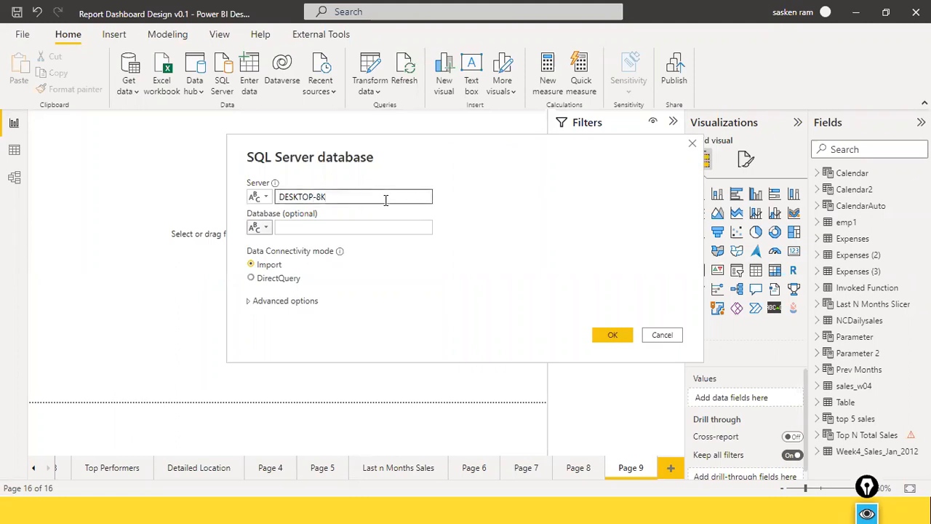
pyautogui.hotkey('alt', 'Tab')
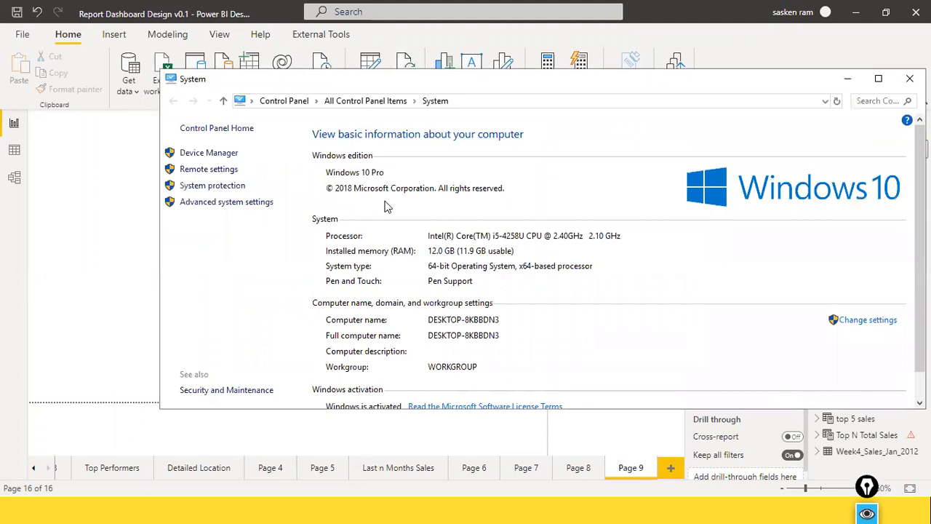
pyautogui.hotkey('alt', 'Tab')
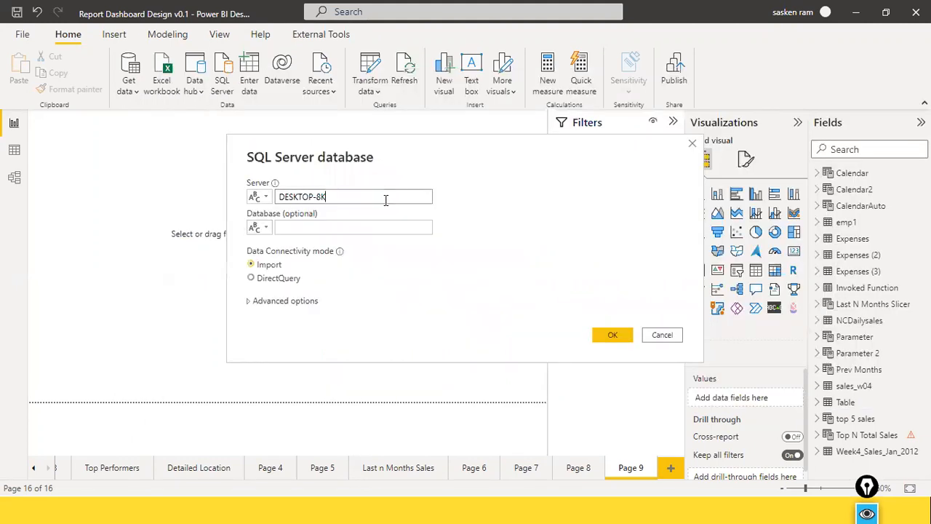
pyautogui.write('BBDN3\\SQLEXPRESS')
# Set the database to Sales and connect in Import mode
pyautogui.click(369, 220)
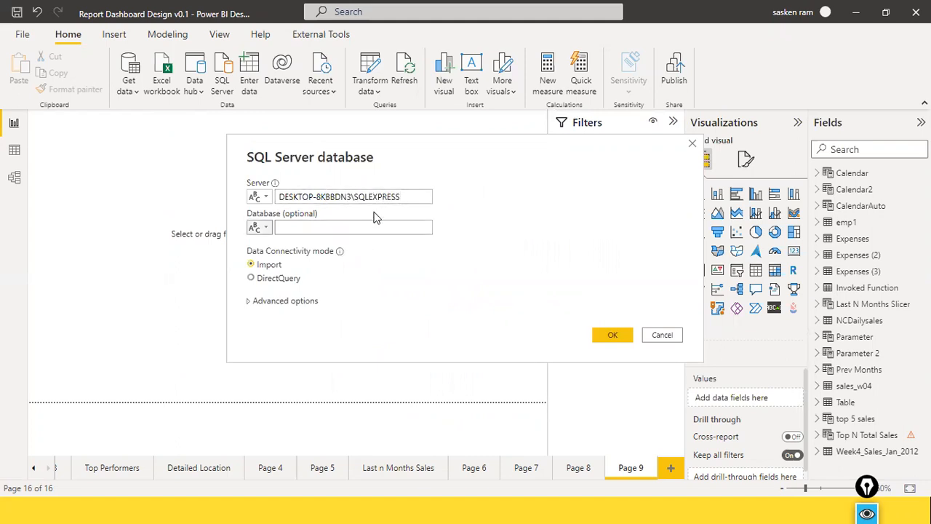
pyautogui.click(393, 229)
pyautogui.write('Sales')
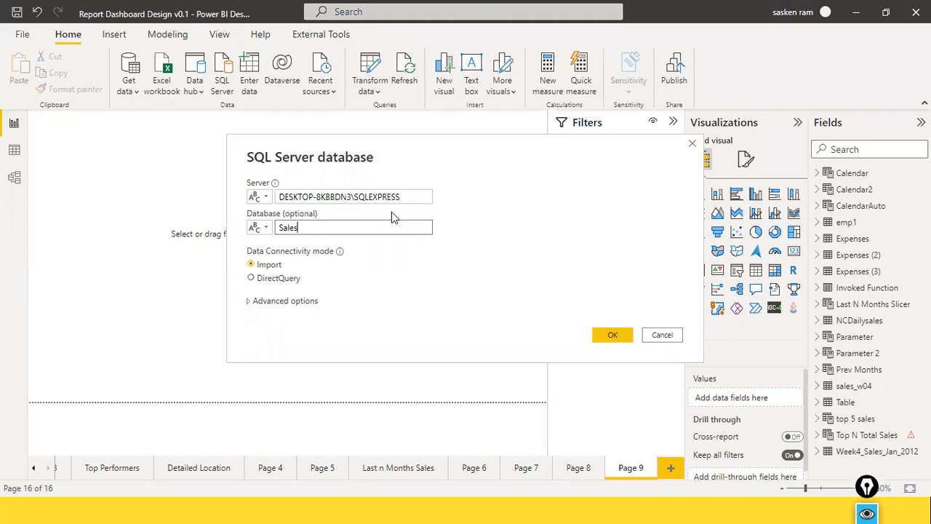
pyautogui.moveTo(298, 228); pyautogui.dragTo(251, 229)
pyautogui.click(612, 335)
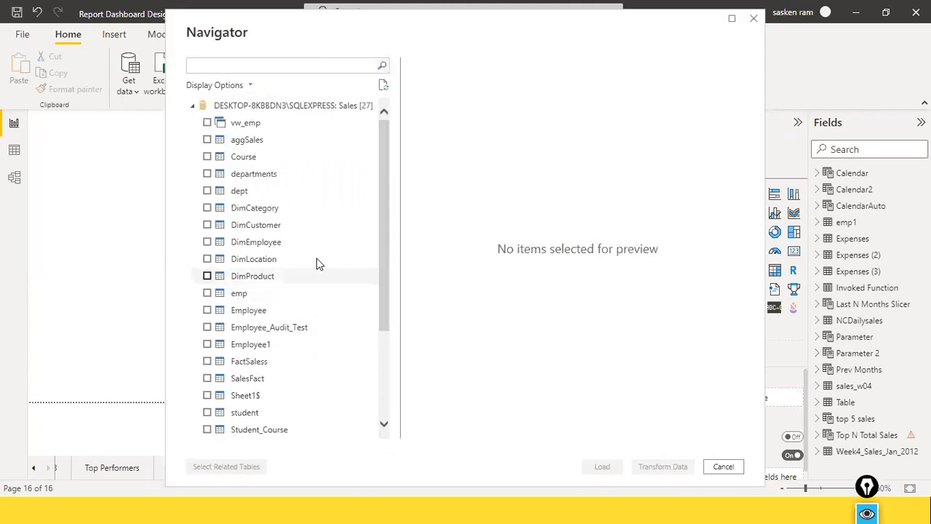
# Select the DimLocation and DimProduct tables of the Sales database and load them
pyautogui.scroll(-3, 321, 219)
pyautogui.scroll(3, 320, 218)
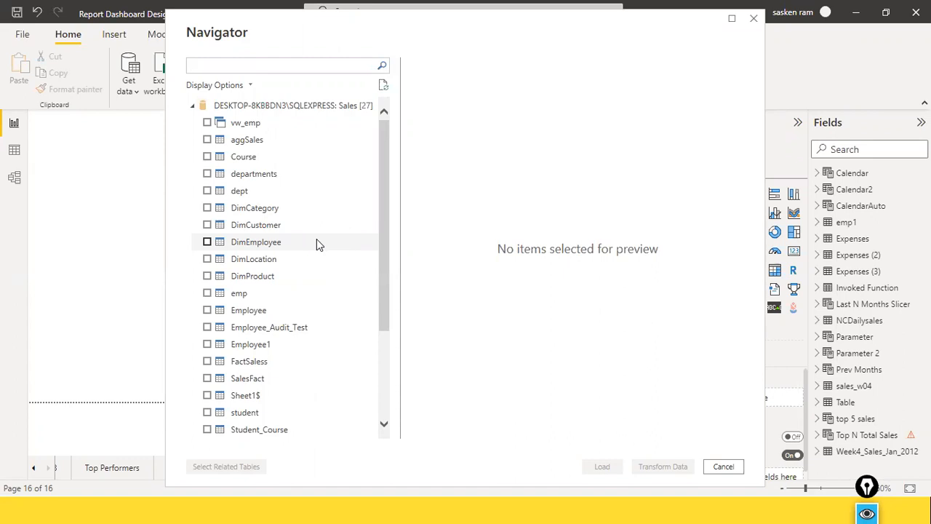
pyautogui.scroll(-2, 316, 244)
pyautogui.scroll(2, 318, 243)
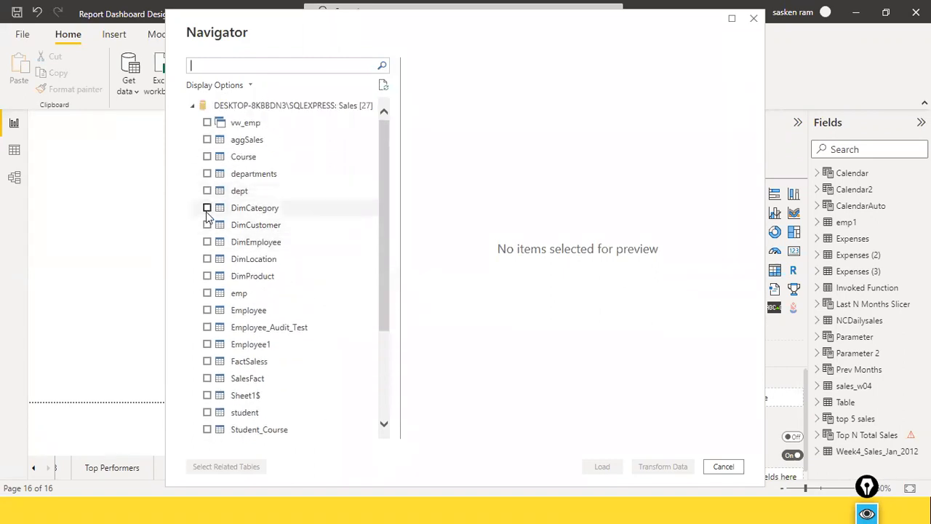
pyautogui.scroll(-2, 214, 225)
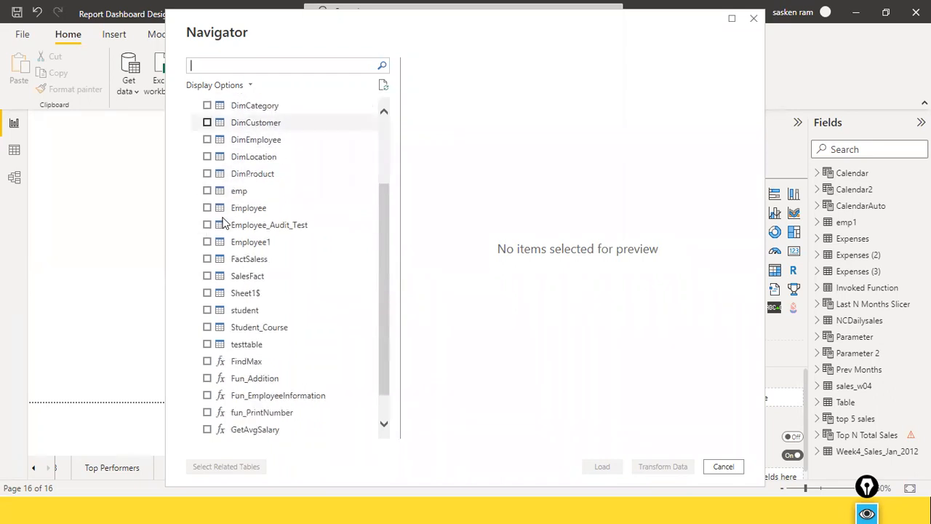
pyautogui.click(207, 156)
pyautogui.click(209, 176)
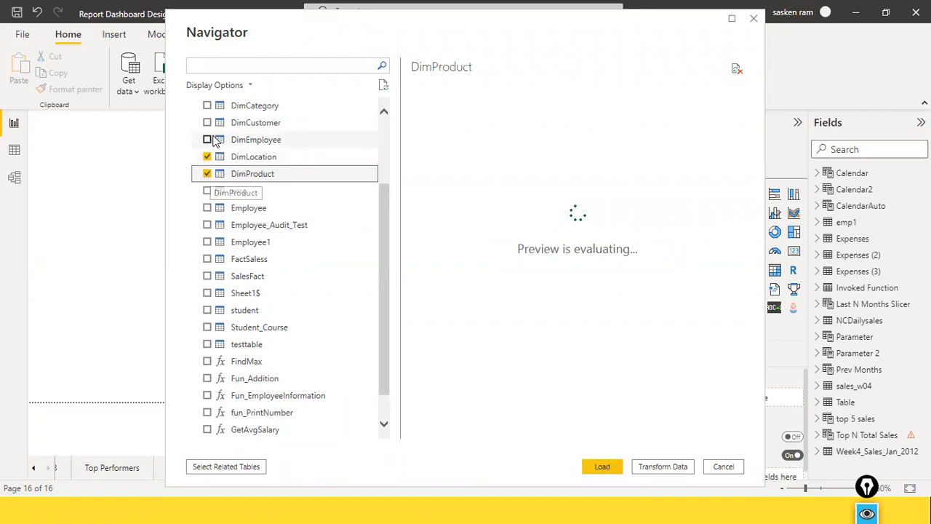
pyautogui.click(605, 466)
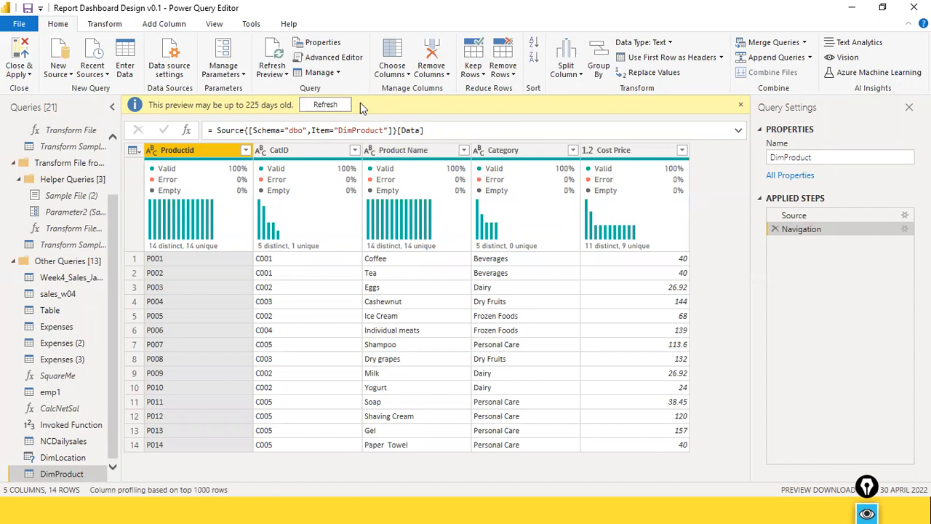
# Refresh the data previews of the DimProduct and DimLocation queries in Power Query Editor
pyautogui.click(336, 106)
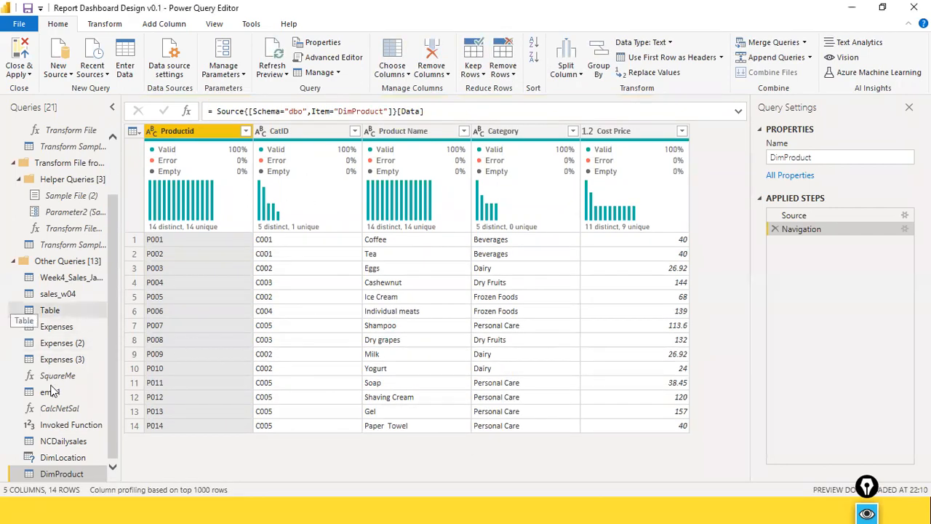
pyautogui.click(65, 460)
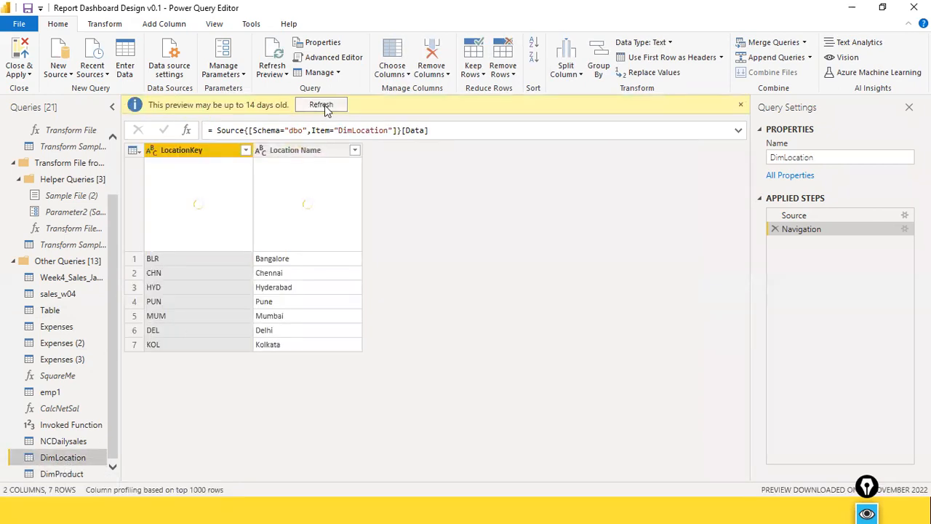
pyautogui.click(321, 104)
pyautogui.moveTo(307, 230)
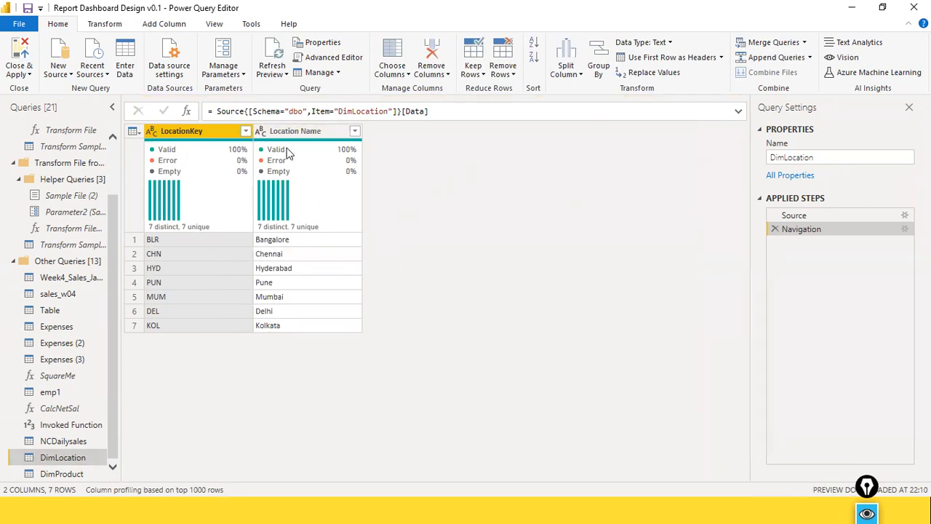
pyautogui.click(73, 473)
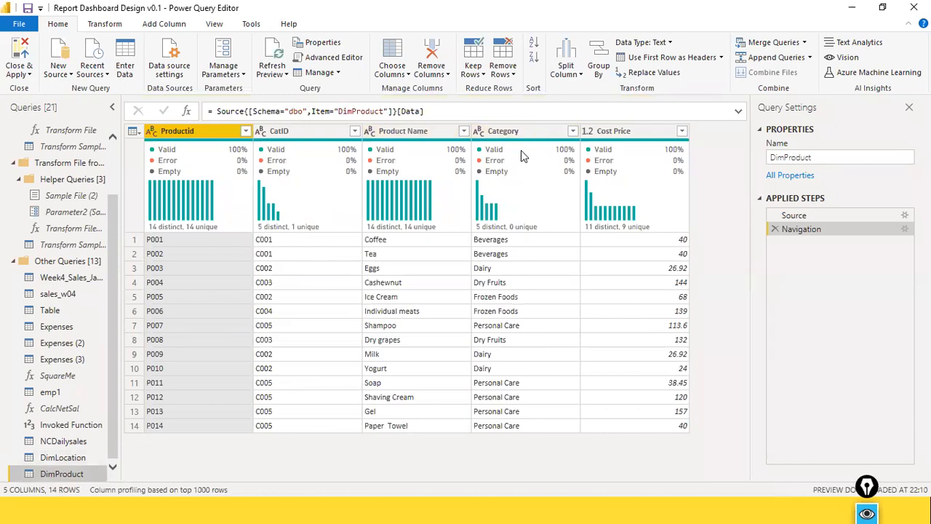
# Switch to Power BI Desktop and review the rows of the DimLocation and DimProduct tables in Data view
pyautogui.hotkey('alt', 'Tab')
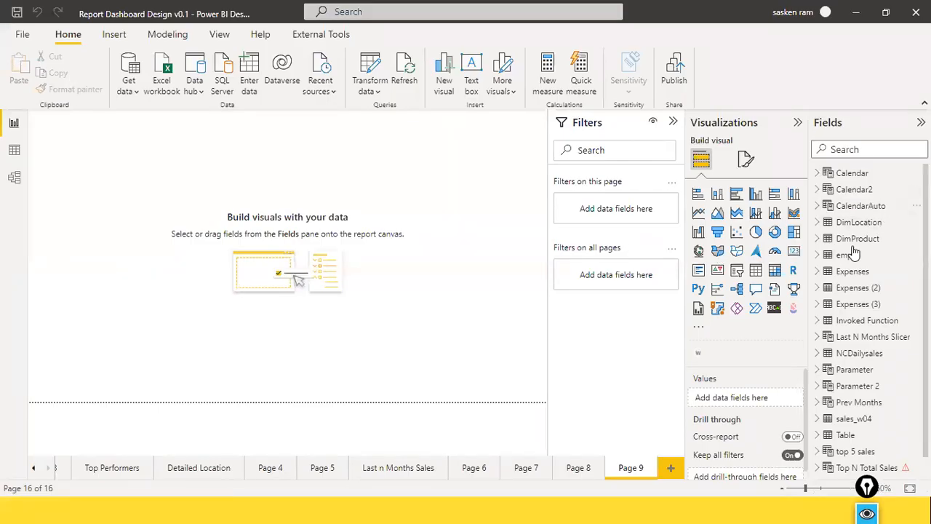
pyautogui.scroll(-1, 852, 267)
pyautogui.scroll(1, 853, 268)
pyautogui.moveTo(807, 211); pyautogui.dragTo(904, 251)
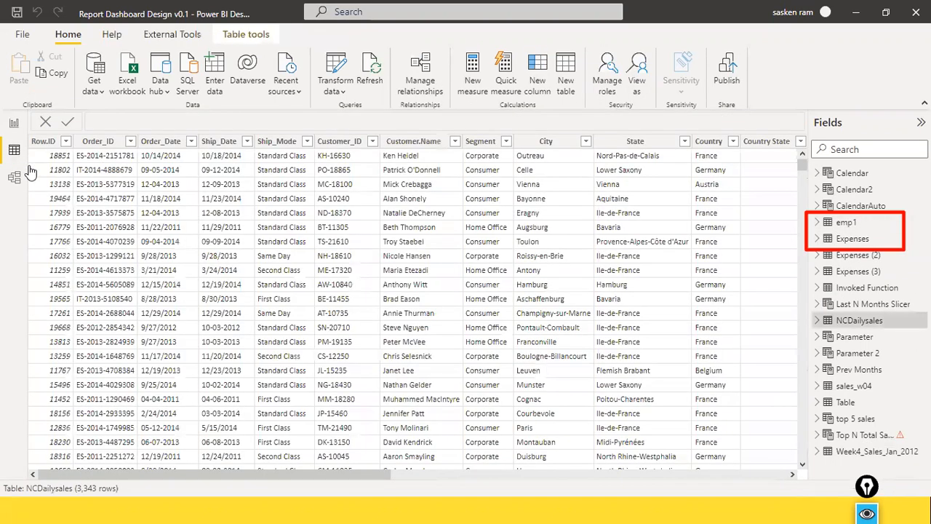
pyautogui.click(14, 150)
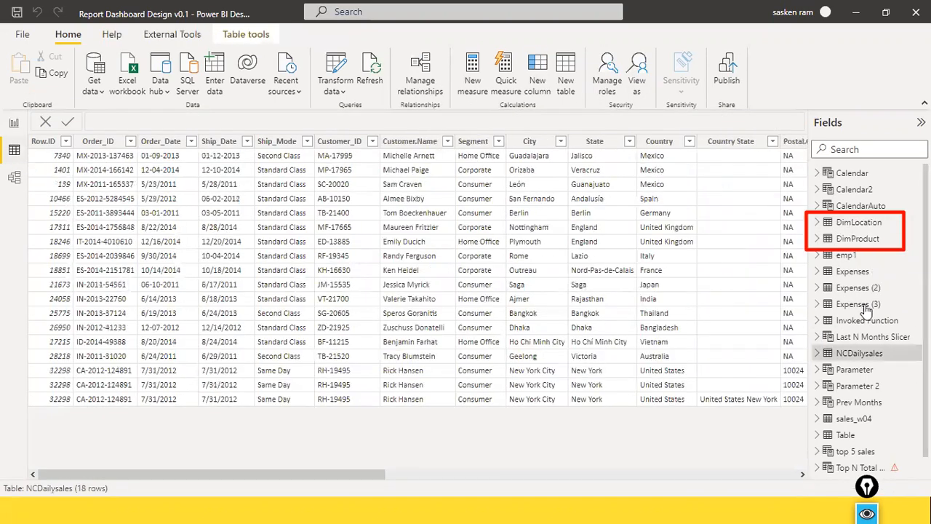
pyautogui.click(862, 222)
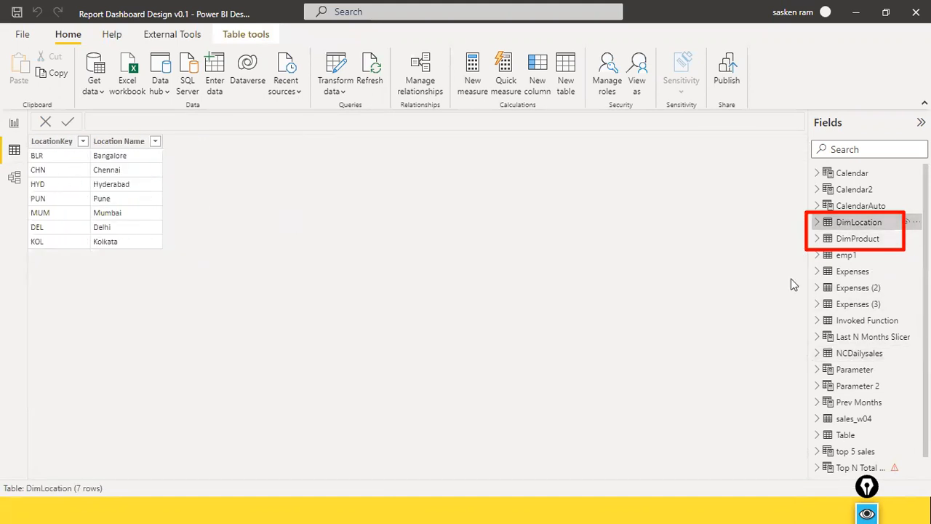
pyautogui.click(836, 239)
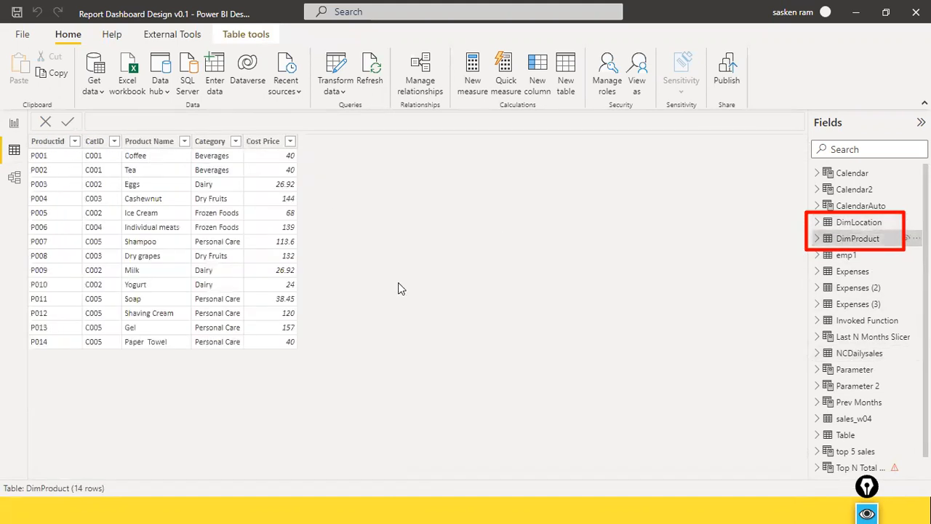
# Switch to Power Query Editor to examine the DimProduct query, and return to Power BI Desktop
pyautogui.hotkey('alt', 'Tab')
pyautogui.hotkey('alt', 'Tab')
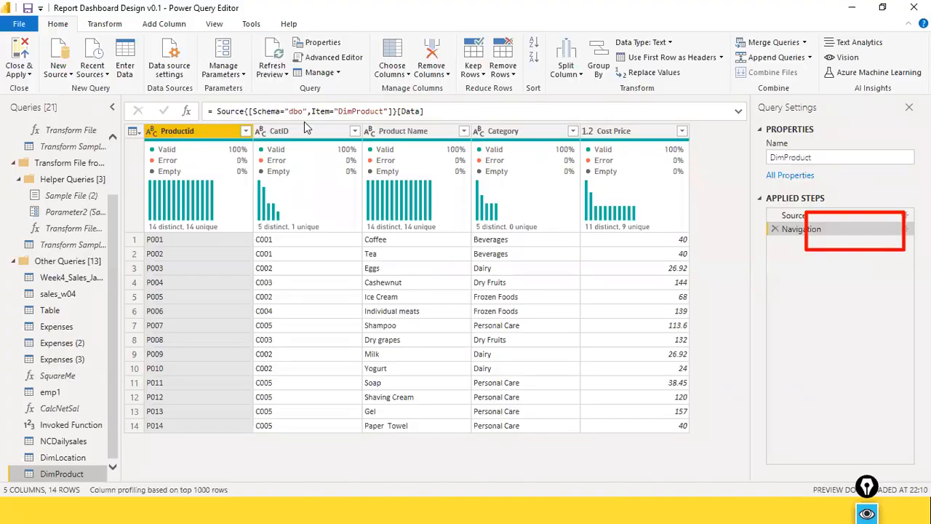
pyautogui.moveTo(625, 218)
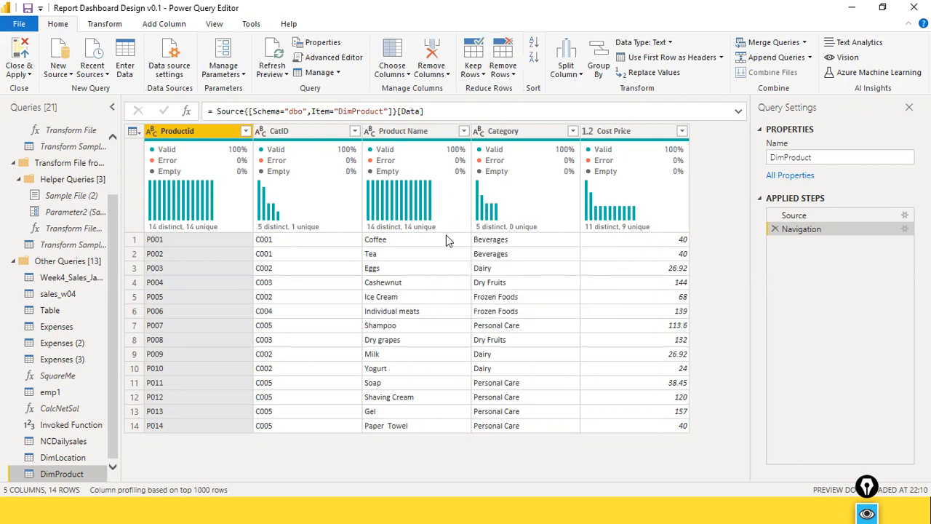
pyautogui.hotkey('alt', 'Tab')
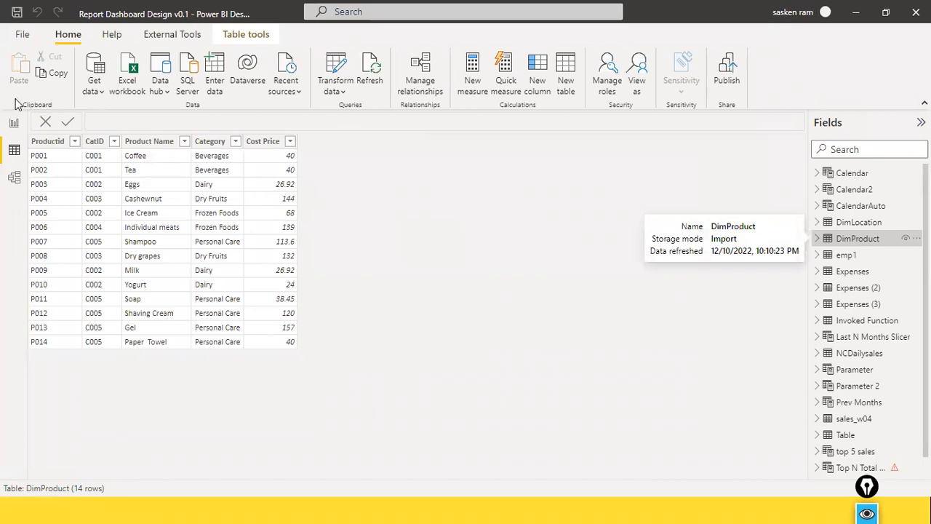
# Return to Report view and start a new SQL Server connection, entering DESKTOP-8KBBDN3 as the server's computer name
pyautogui.click(13, 122)
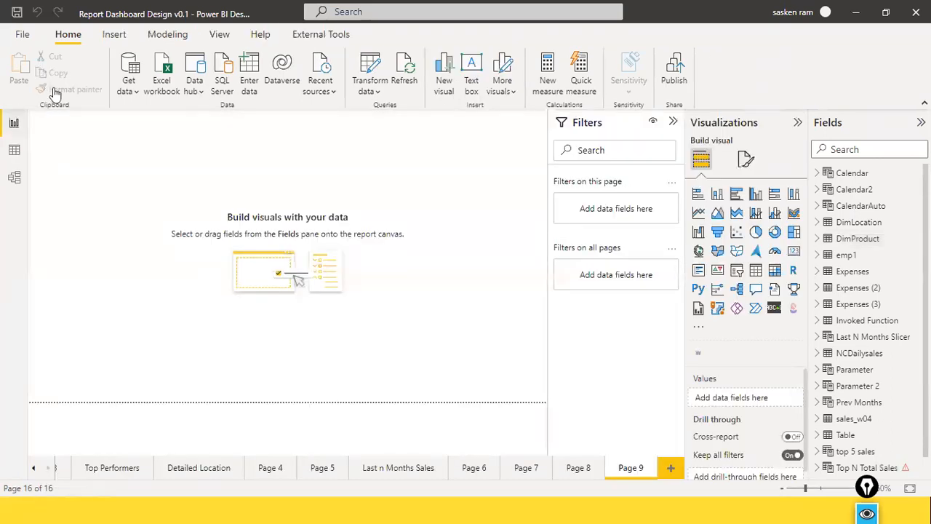
pyautogui.click(128, 91)
pyautogui.click(166, 224)
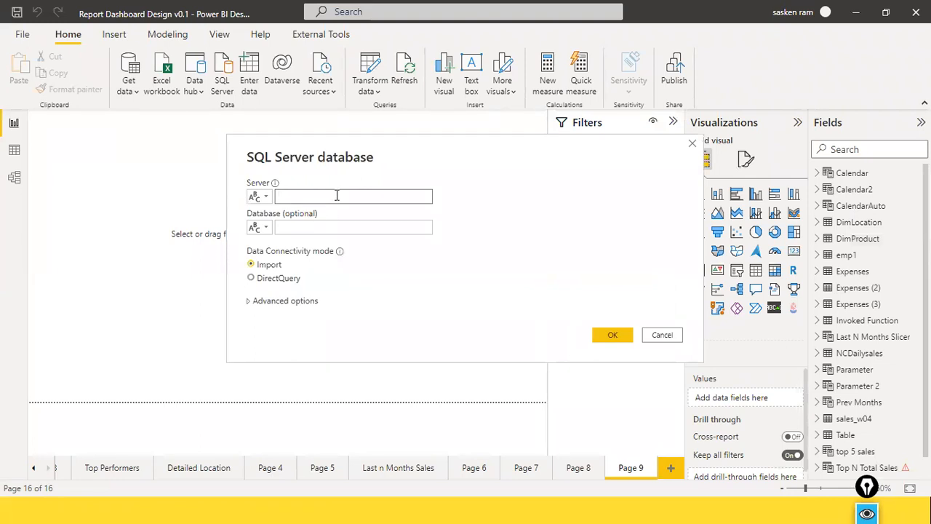
pyautogui.write('DESKTOP-8KBBJN3')
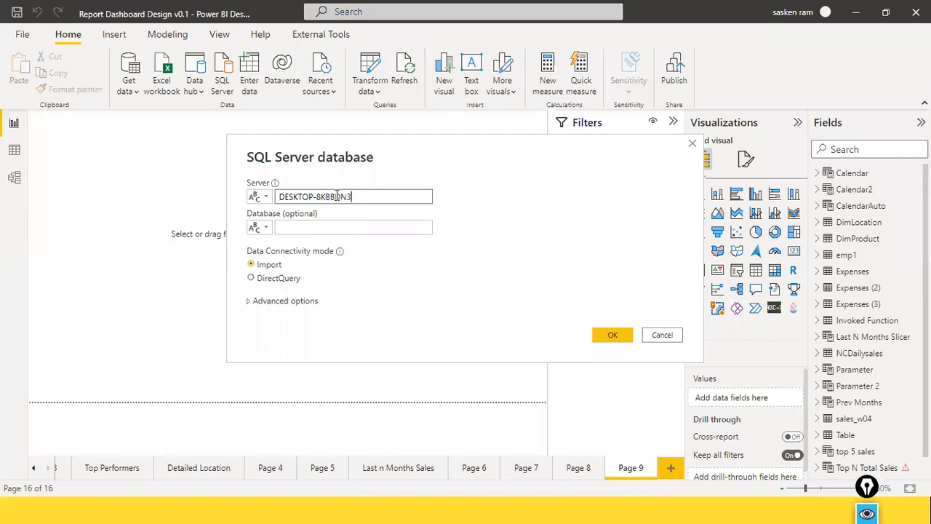
# Check the computer name in the System window and connect to DESKTOP-8KBBDN3\SQLEXPRESS, database Sales, in DirectQuery mode
pyautogui.hotkey('alt', 'Tab')
pyautogui.hotkey('alt', 'Tab')
pyautogui.hotkey('alt', 'Tab')
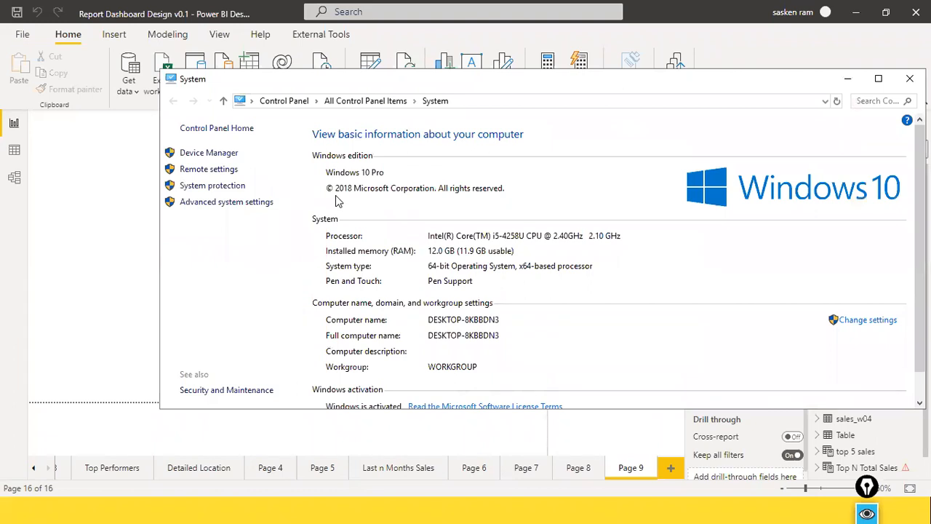
pyautogui.hotkey('alt', 'Tab')
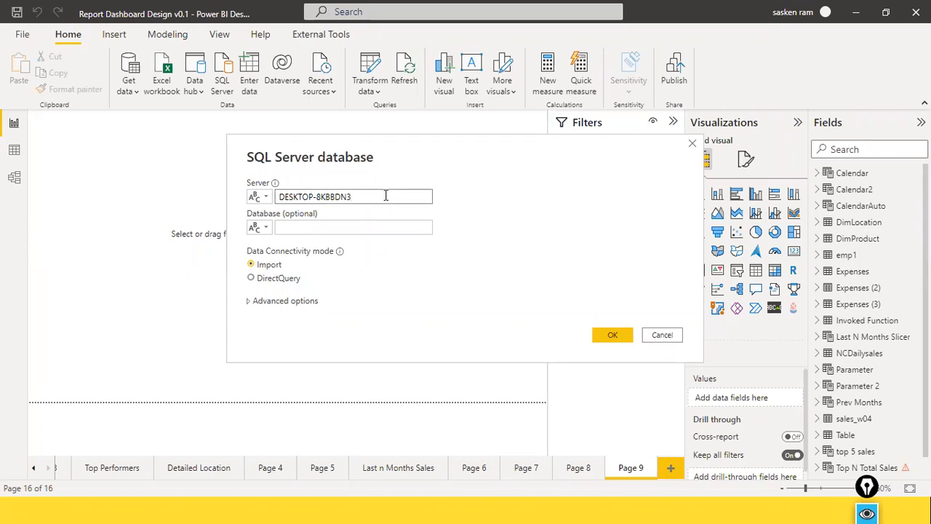
pyautogui.write('SQLEXPRESS')
pyautogui.press('Tab')
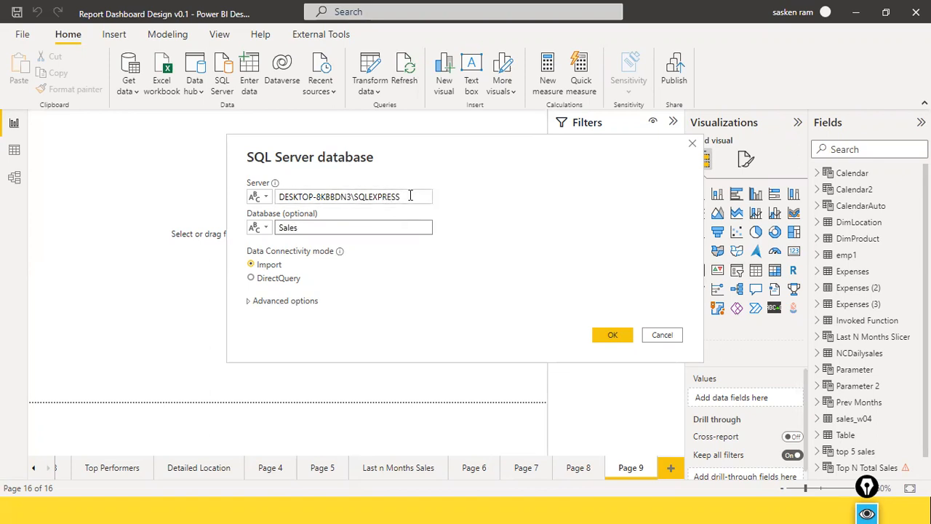
pyautogui.click(260, 279)
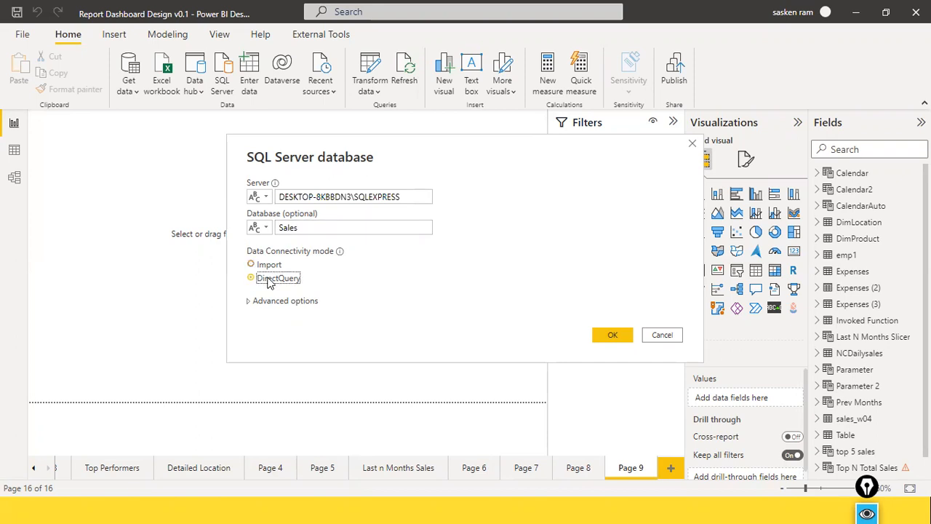
pyautogui.click(612, 341)
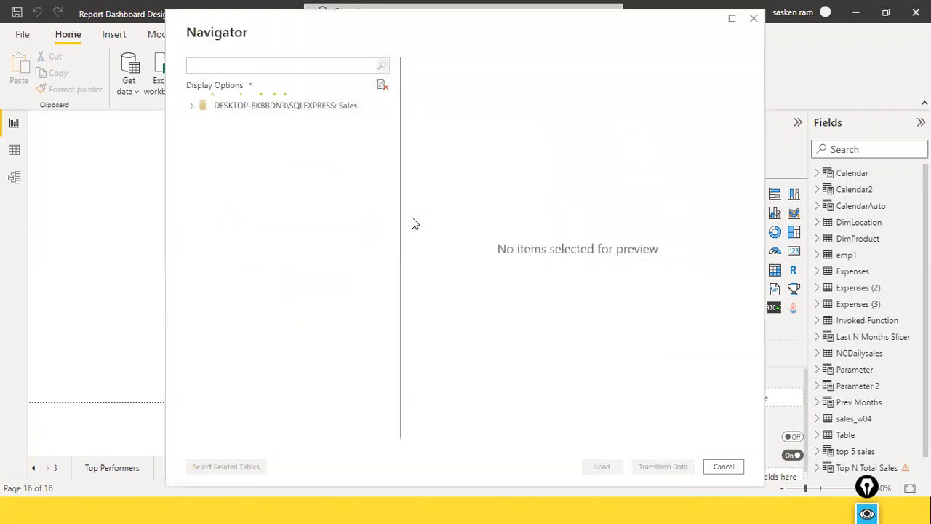
# Select the SalesFact table in the Sales database and load it, then minimize the System window
pyautogui.scroll(-2, 269, 211)
pyautogui.scroll(-1, 270, 226)
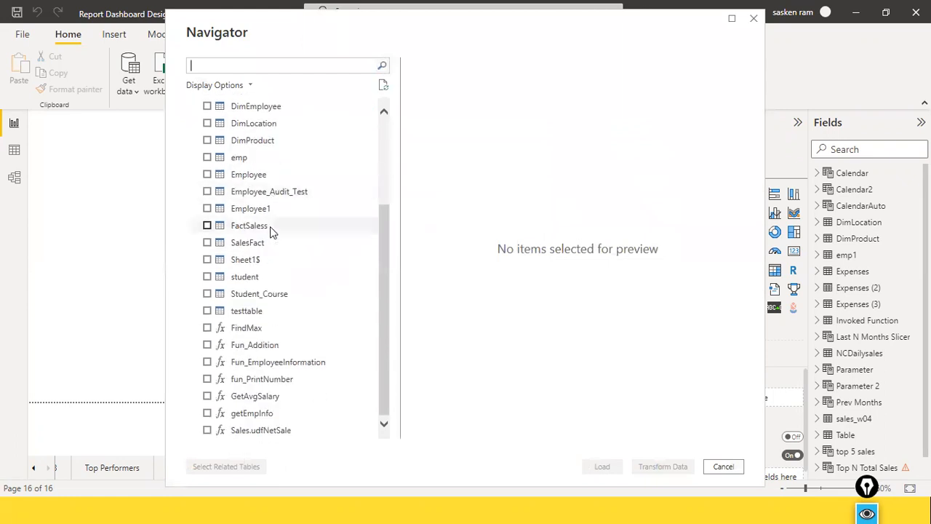
pyautogui.click(214, 246)
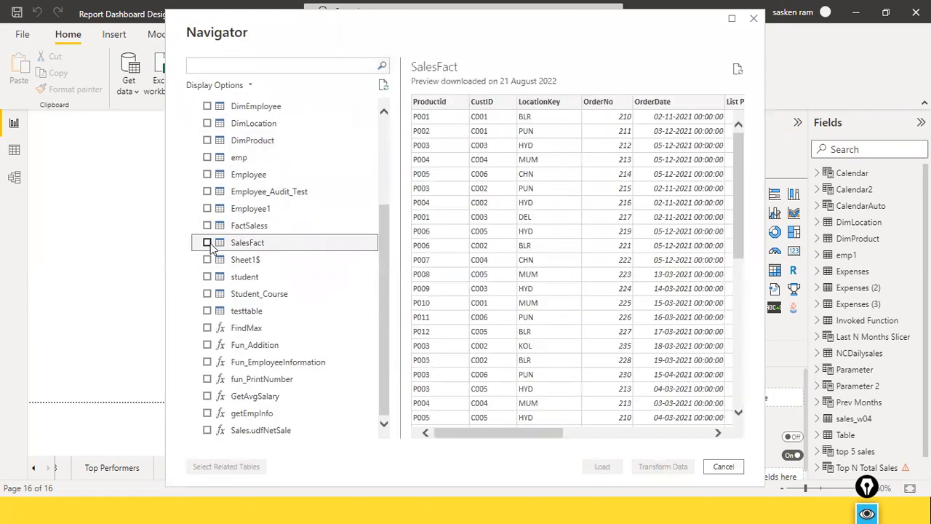
pyautogui.click(207, 243)
pyautogui.moveTo(455, 431); pyautogui.dragTo(426, 291)
pyautogui.click(601, 467)
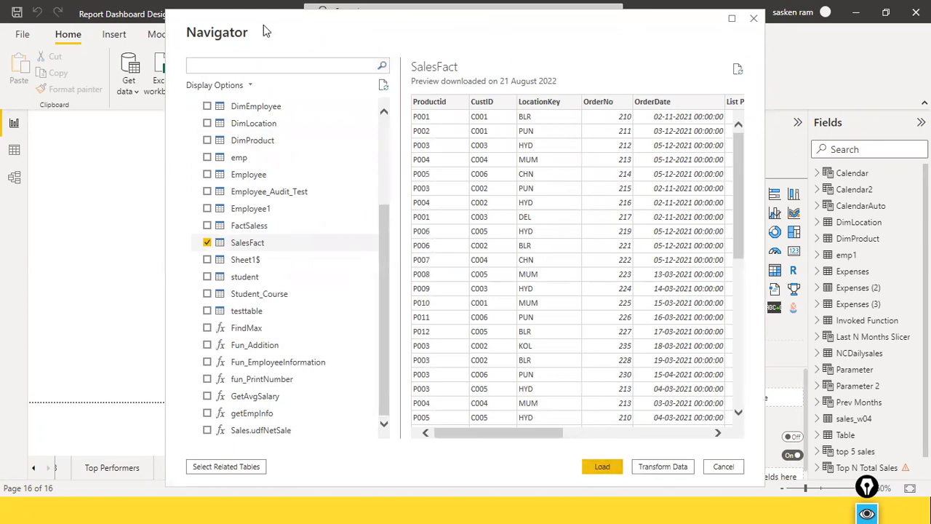
pyautogui.moveTo(229, 32); pyautogui.dragTo(166, 35)
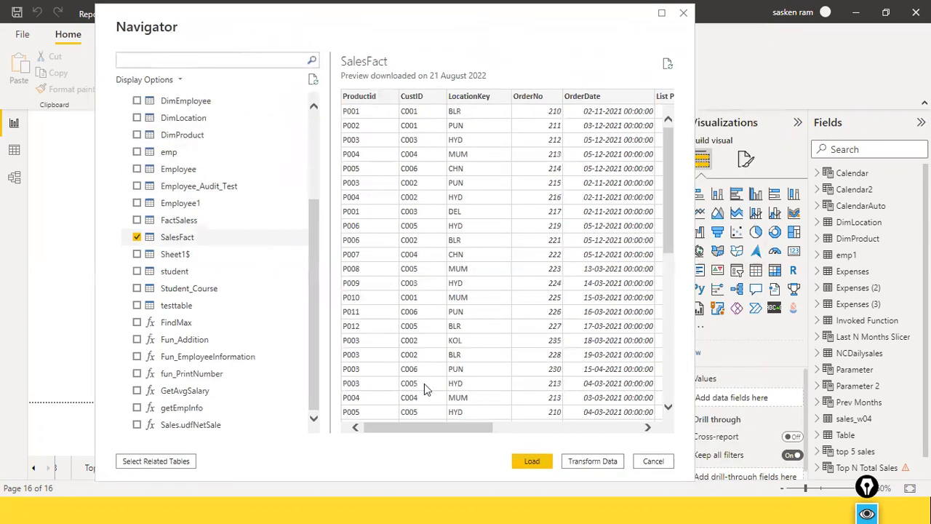
pyautogui.click(523, 466)
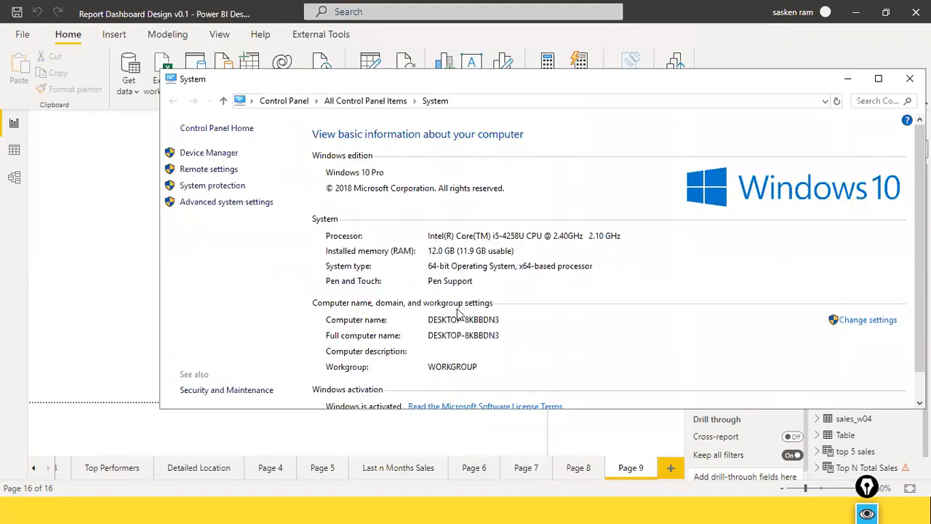
pyautogui.click(848, 79)
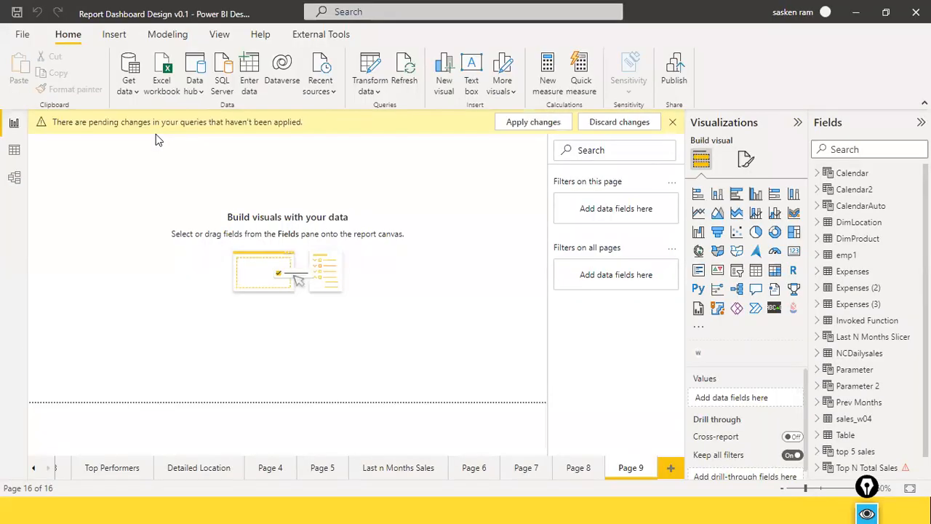
# Apply the pending query changes and refresh the SalesFact preview in Power Query Editor
pyautogui.click(523, 125)
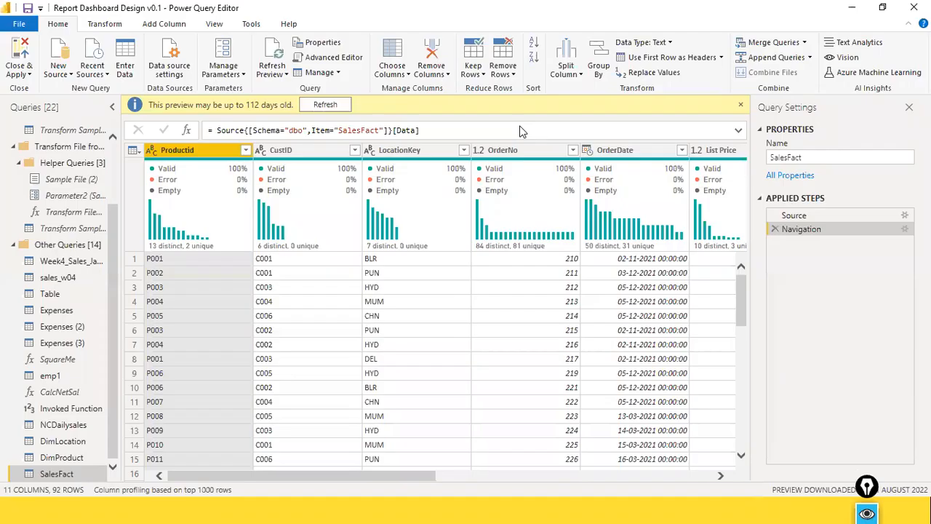
pyautogui.click(340, 106)
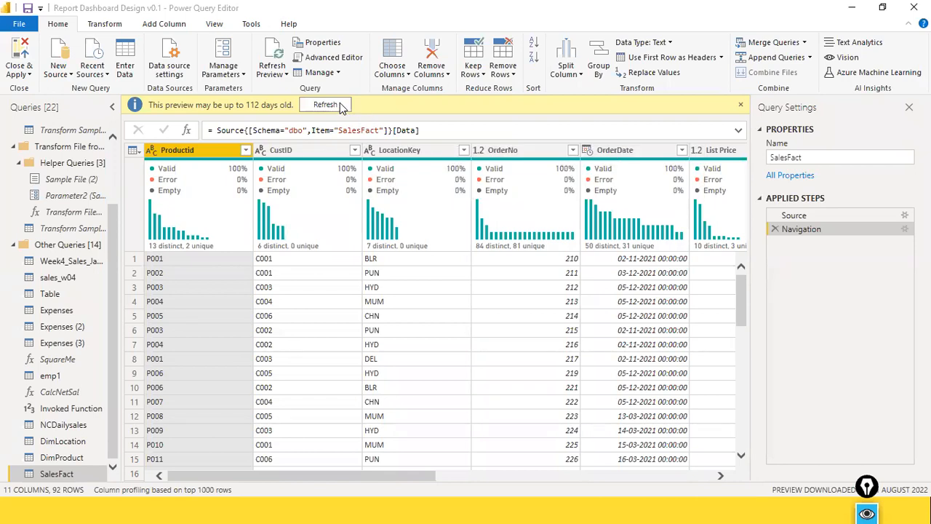
pyautogui.click(326, 105)
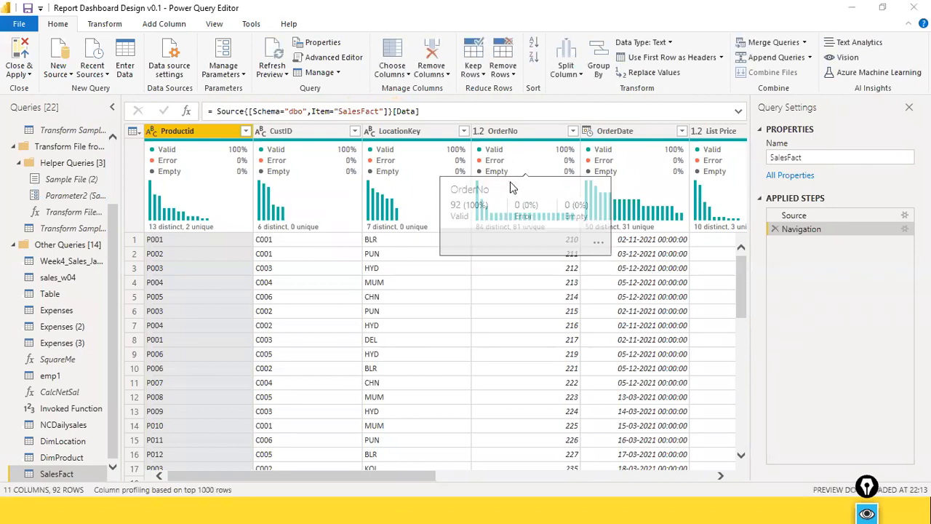
# Return to Power BI Desktop and expand the SalesFact table to review its storage mode and fields
pyautogui.hotkey('alt', 'Tab')
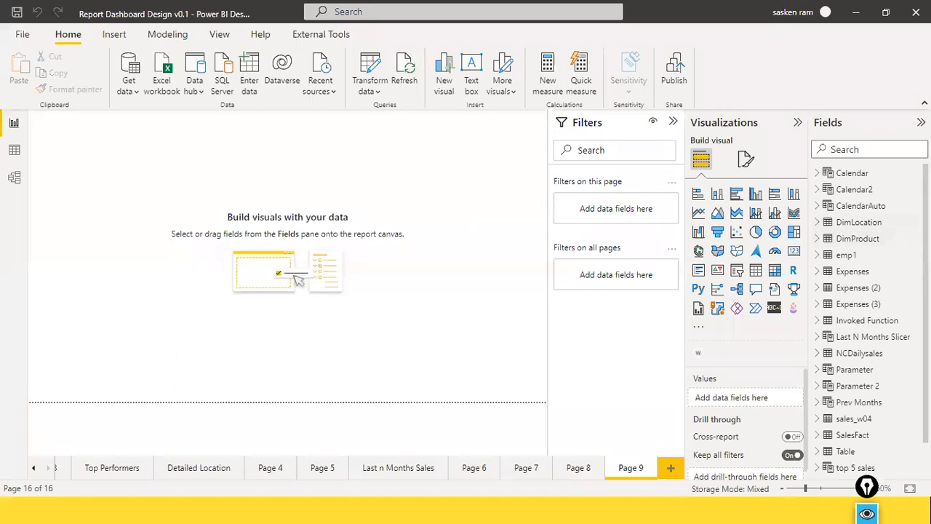
pyautogui.scroll(-1, 847, 269)
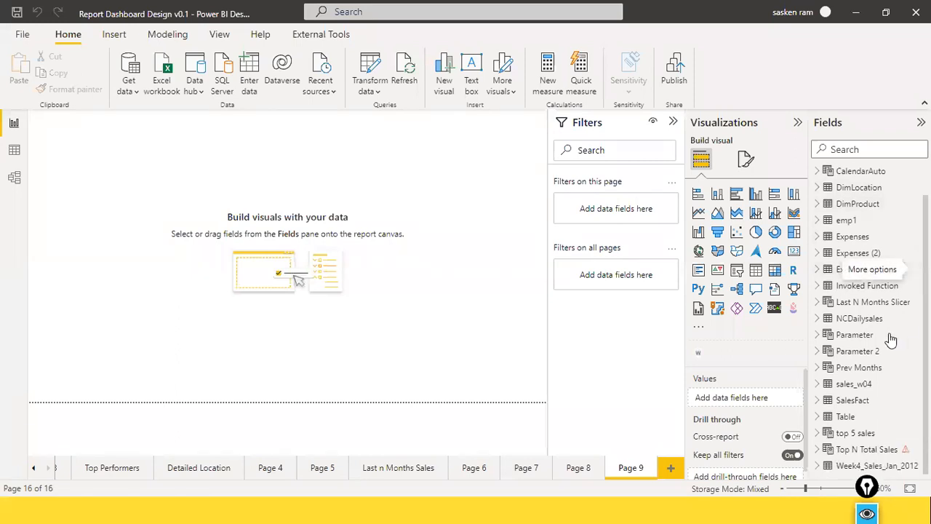
pyautogui.click(818, 401)
pyautogui.scroll(-3, 891, 356)
pyautogui.scroll(-1, 891, 357)
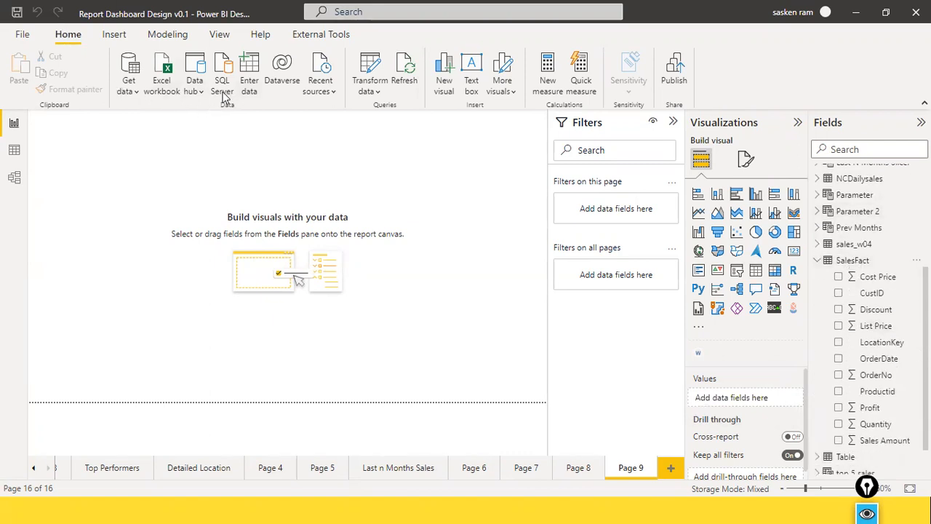
# Open a new SQL Server connection to review its data connectivity modes, and cancel it
pyautogui.click(131, 98)
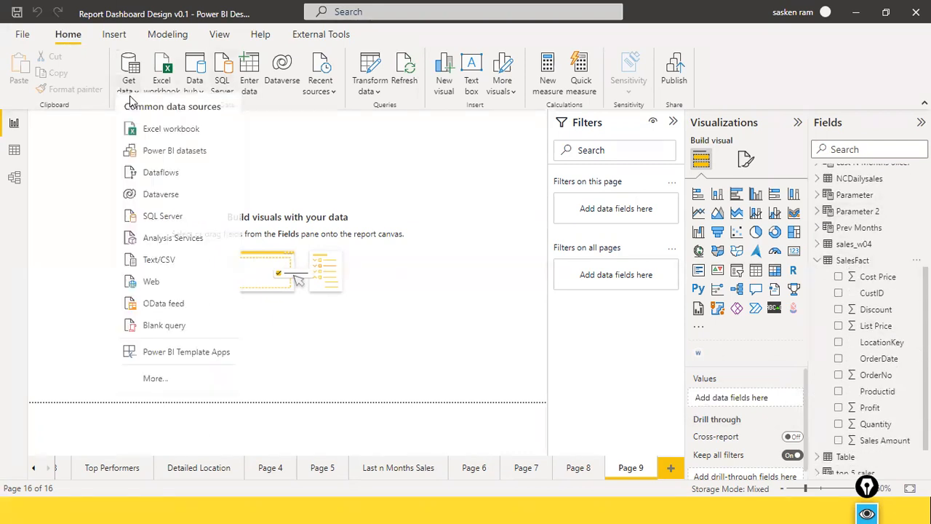
pyautogui.click(149, 218)
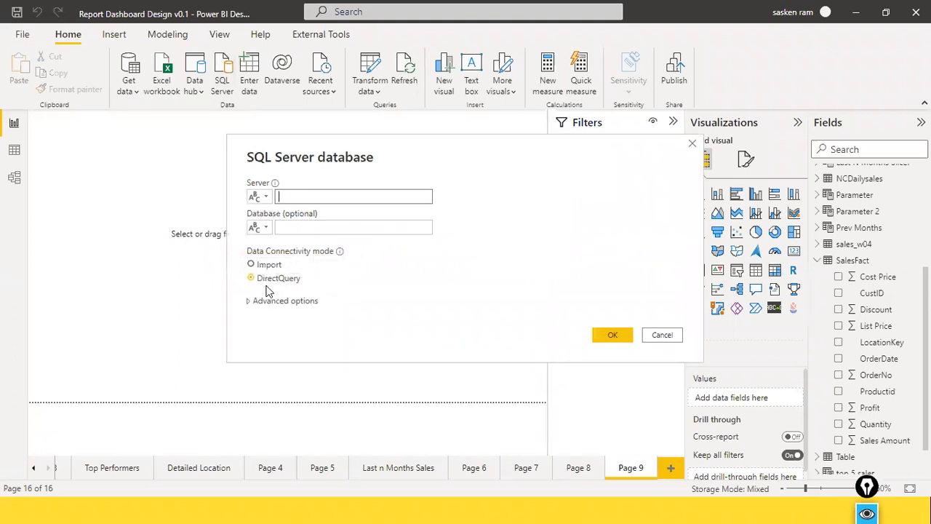
pyautogui.click(672, 334)
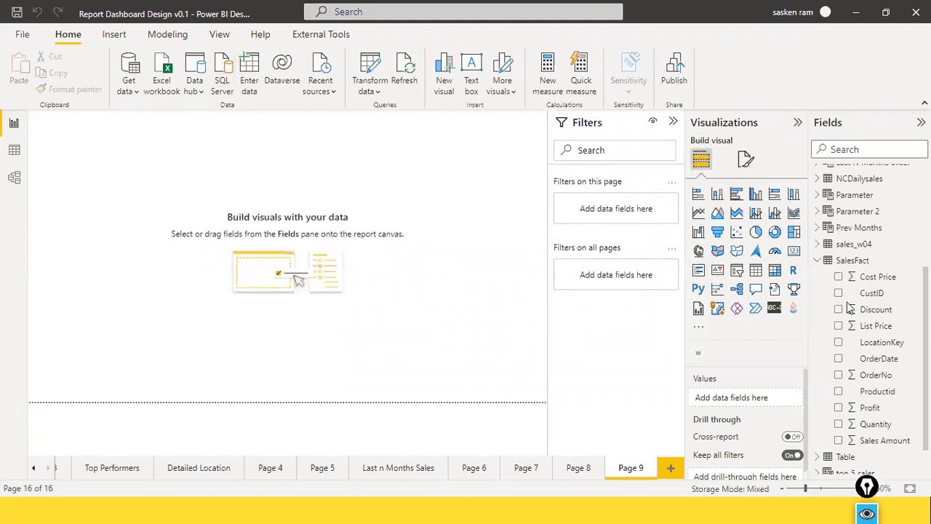
# Open the SalesFact table in Data view and expand it to list its fields
pyautogui.click(817, 267)
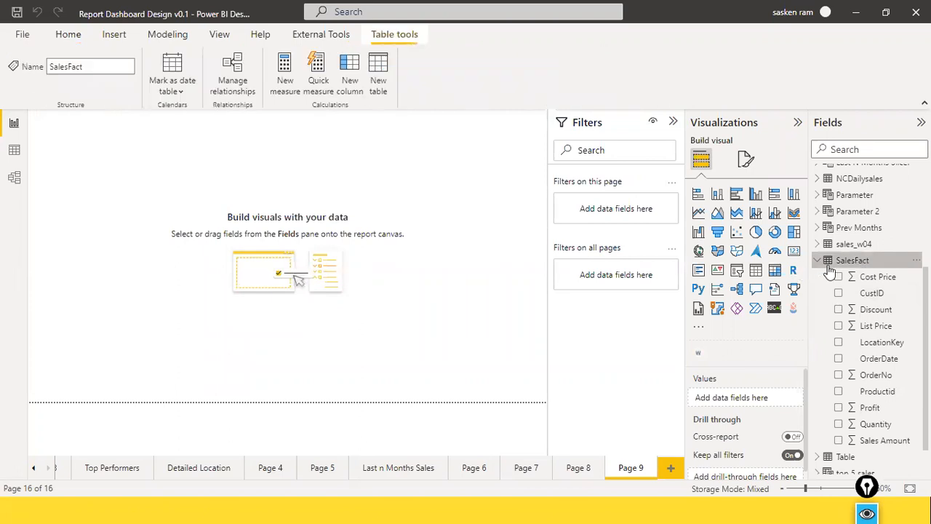
pyautogui.click(13, 153)
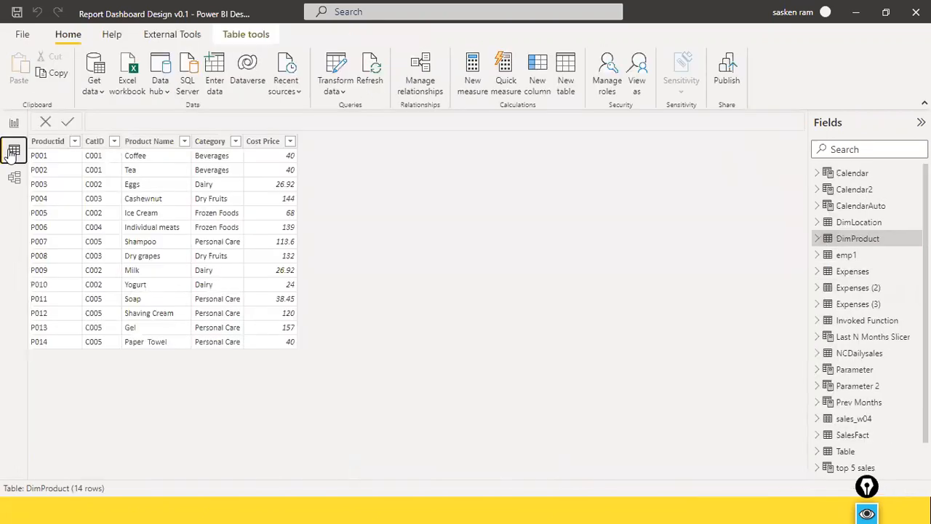
pyautogui.click(850, 434)
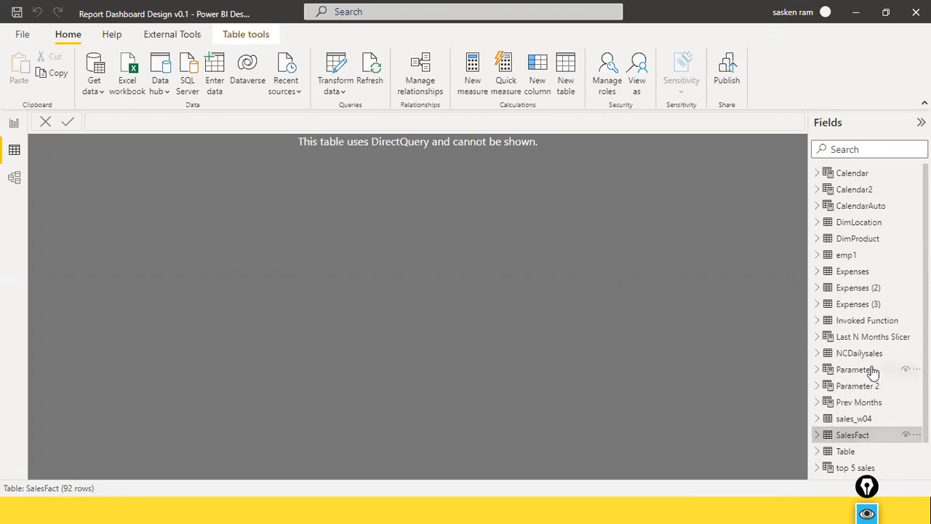
pyautogui.scroll(-1, 873, 367)
pyautogui.click(817, 400)
pyautogui.scroll(-5, 851, 364)
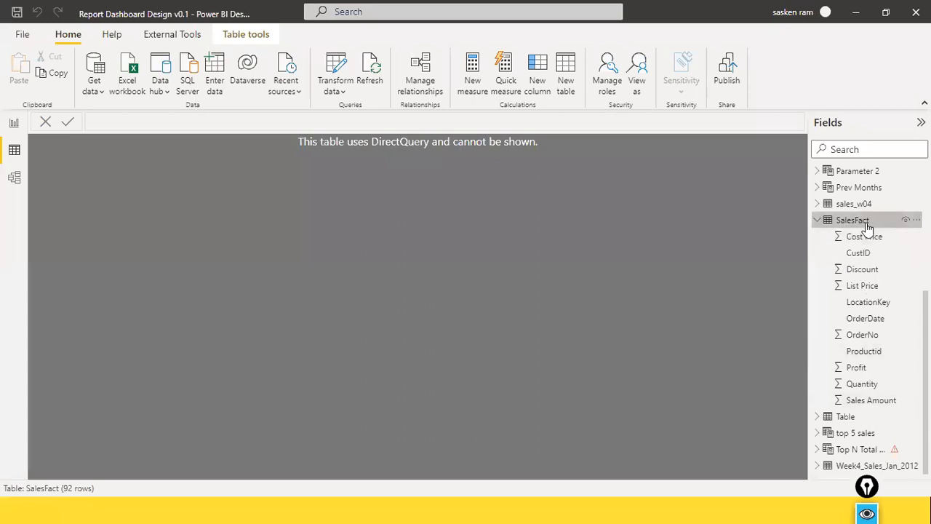
# Switch to Power Query Editor to examine the SalesFact rows, and return to Power BI Desktop
pyautogui.moveTo(867, 228)
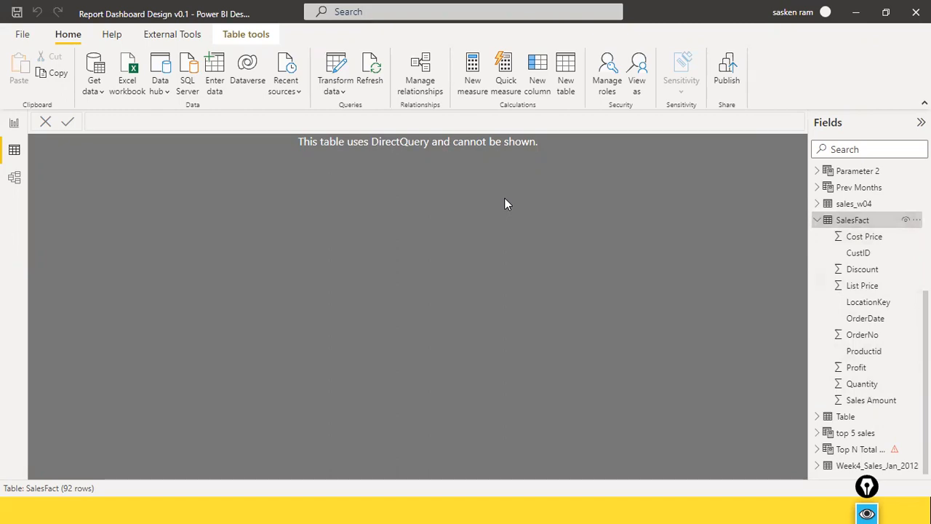
pyautogui.hotkey('alt', 'Tab')
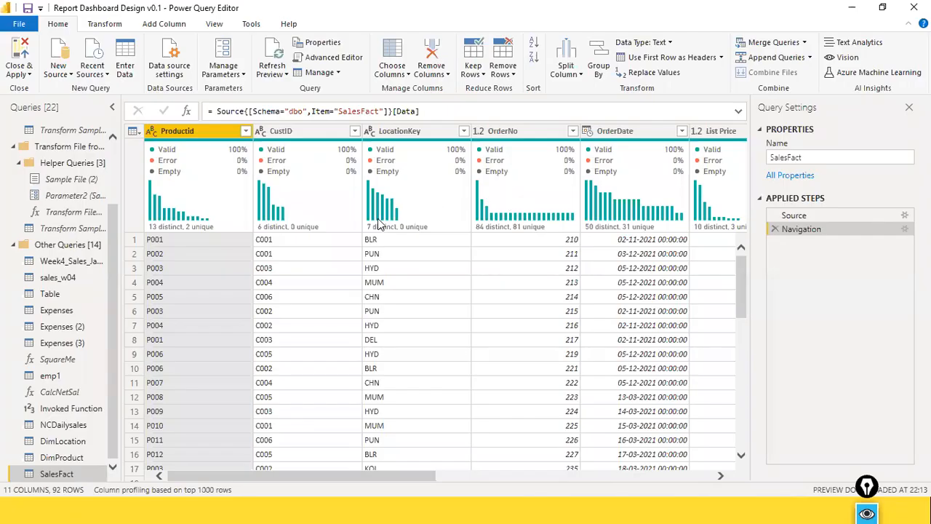
pyautogui.moveTo(378, 223)
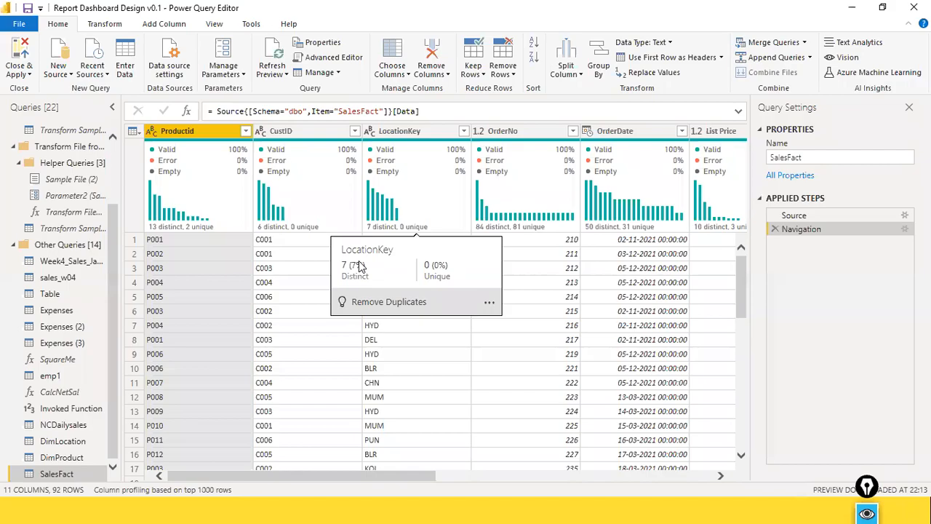
pyautogui.hotkey('alt', 'Tab')
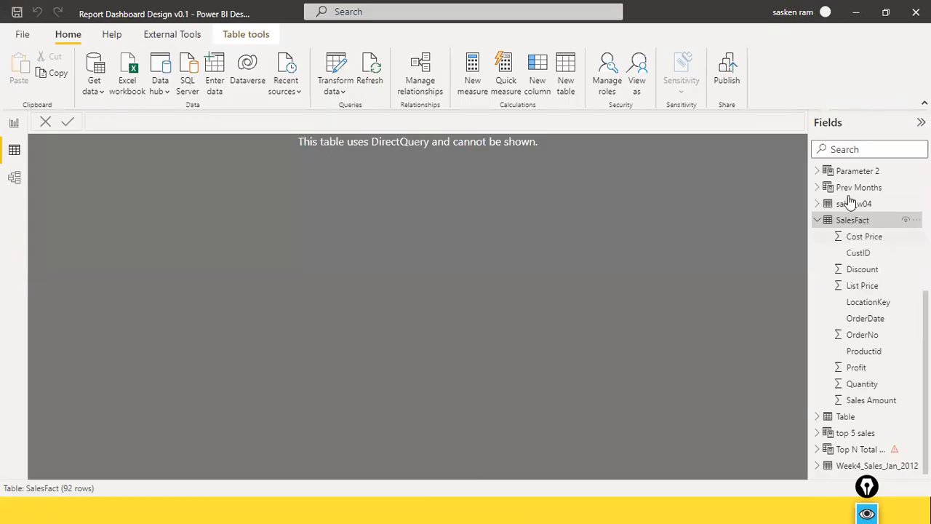
# Open Model view, collapse the Properties pane and find the SalesFact table in the diagram
pyautogui.click(14, 180)
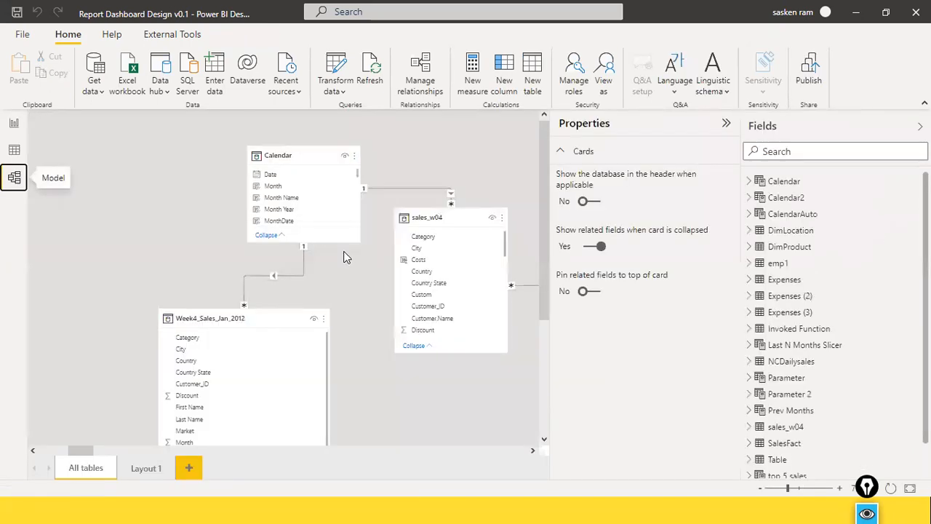
pyautogui.moveTo(91, 453); pyautogui.dragTo(146, 452)
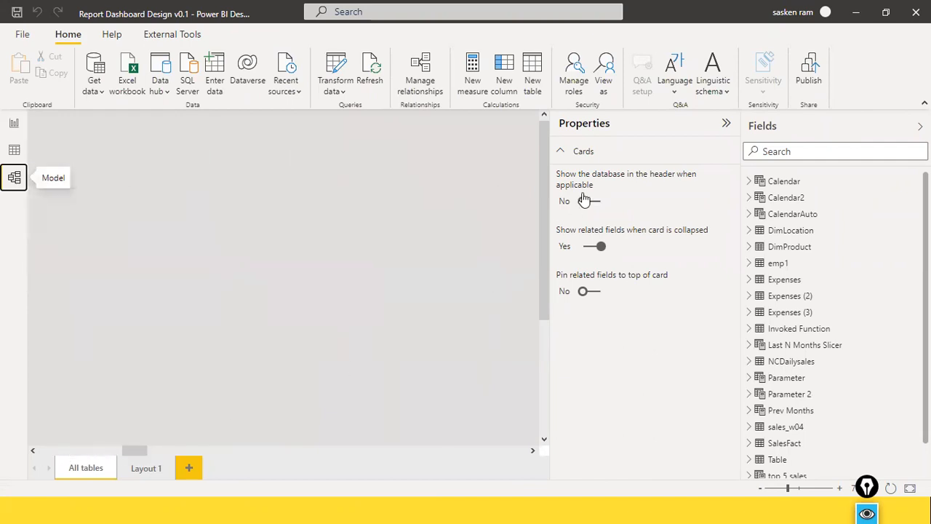
pyautogui.click(726, 123)
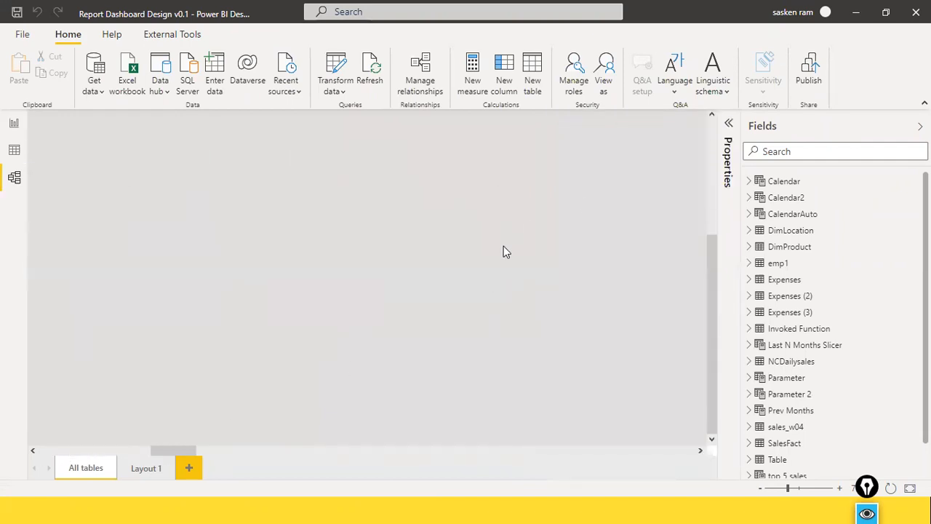
pyautogui.moveTo(174, 444); pyautogui.dragTo(377, 437)
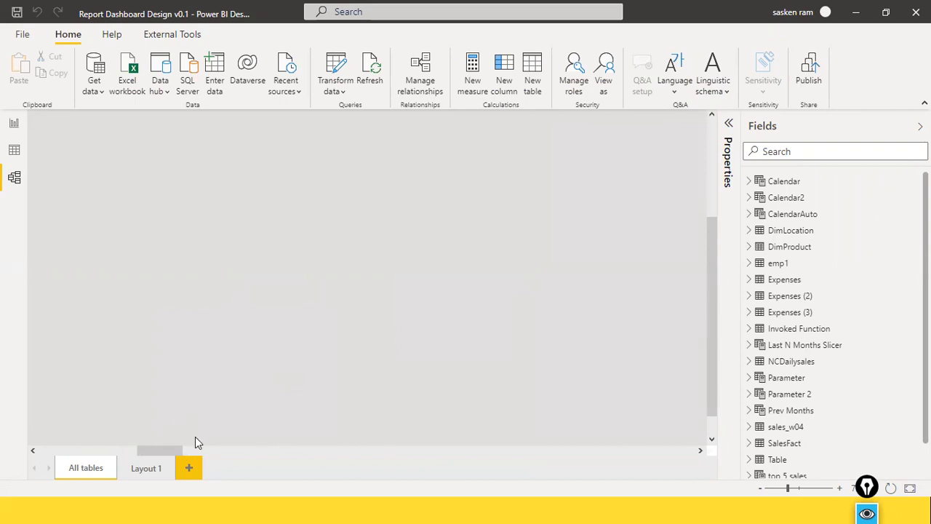
pyautogui.moveTo(145, 455); pyautogui.dragTo(689, 416)
pyautogui.scroll(1, 507, 299)
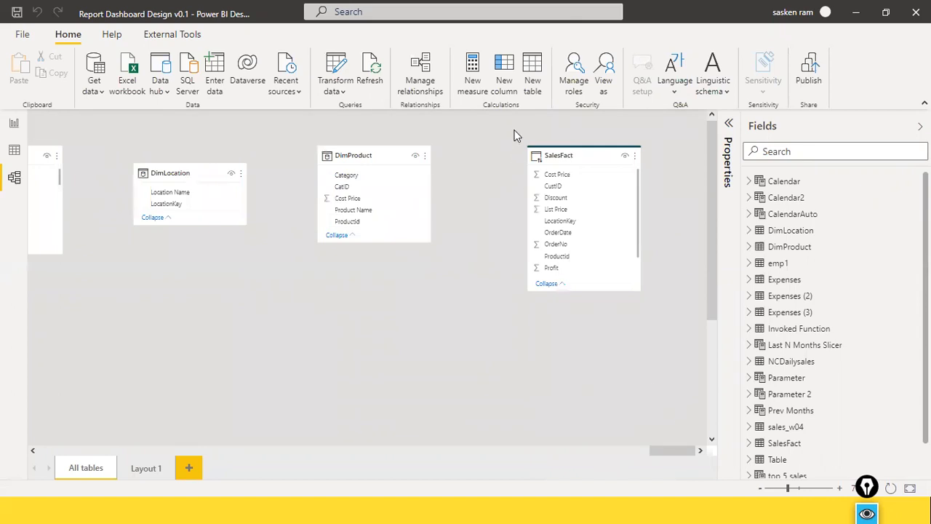
# Move the SalesFact card below the NCDailysales table in the model diagram and enlarge its width and height
pyautogui.moveTo(578, 167); pyautogui.dragTo(145, 283)
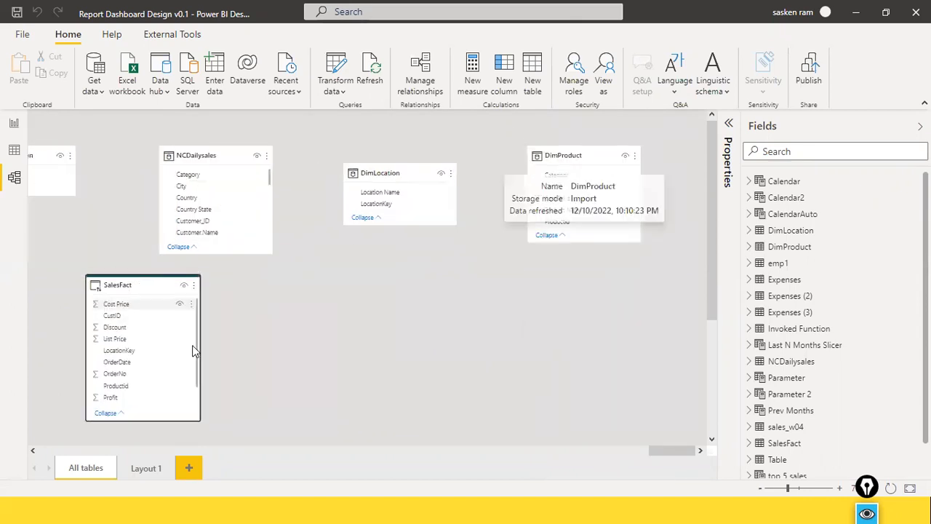
pyautogui.moveTo(199, 386); pyautogui.dragTo(316, 370)
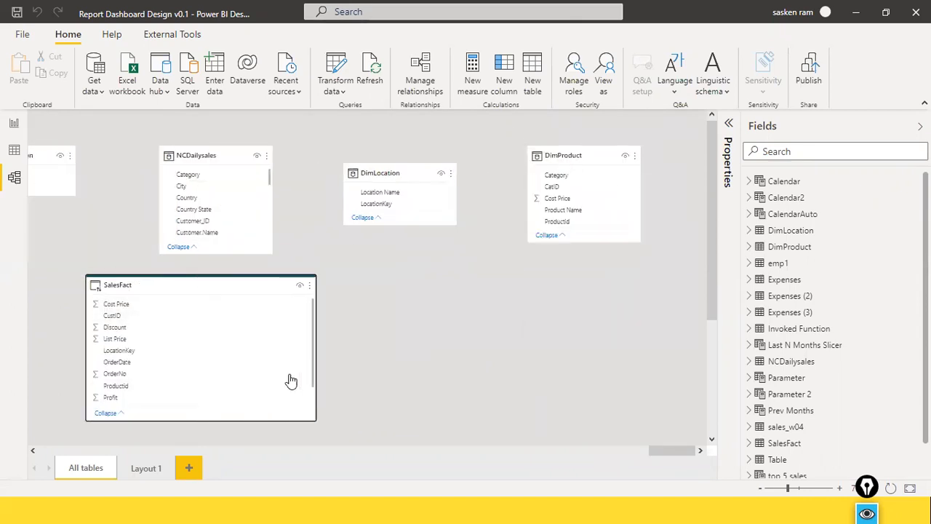
pyautogui.moveTo(202, 422); pyautogui.dragTo(202, 435)
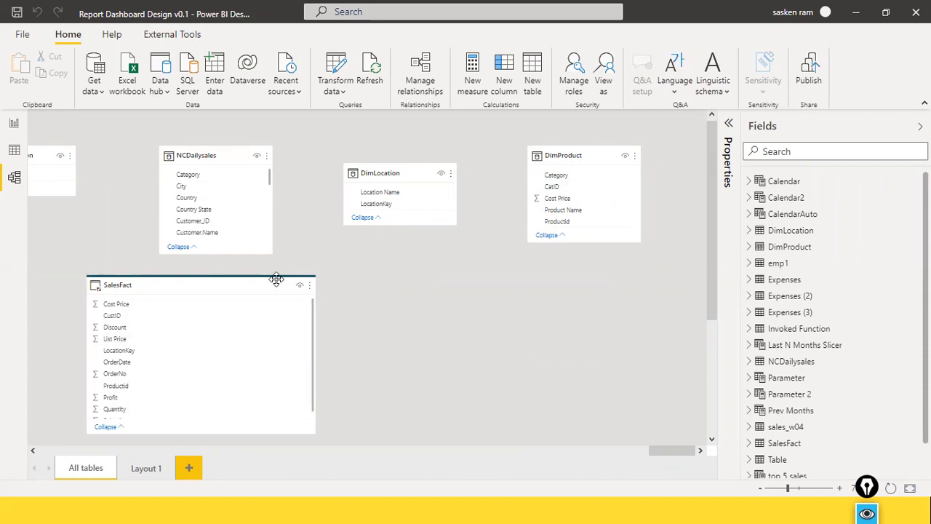
# Check the storage mode and source details of SalesFact, and reposition its card directly beneath NCDailysales
pyautogui.moveTo(277, 279)
pyautogui.moveTo(155, 275)
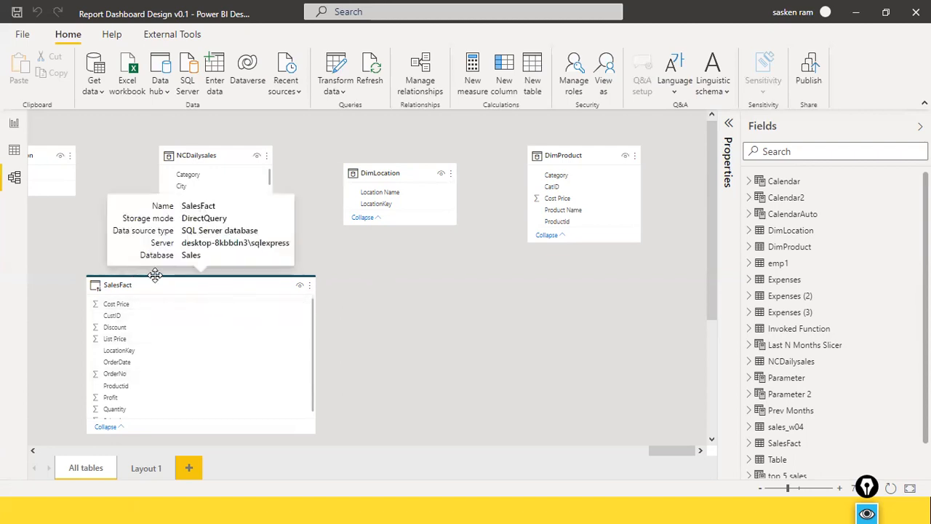
pyautogui.moveTo(155, 275); pyautogui.dragTo(225, 282)
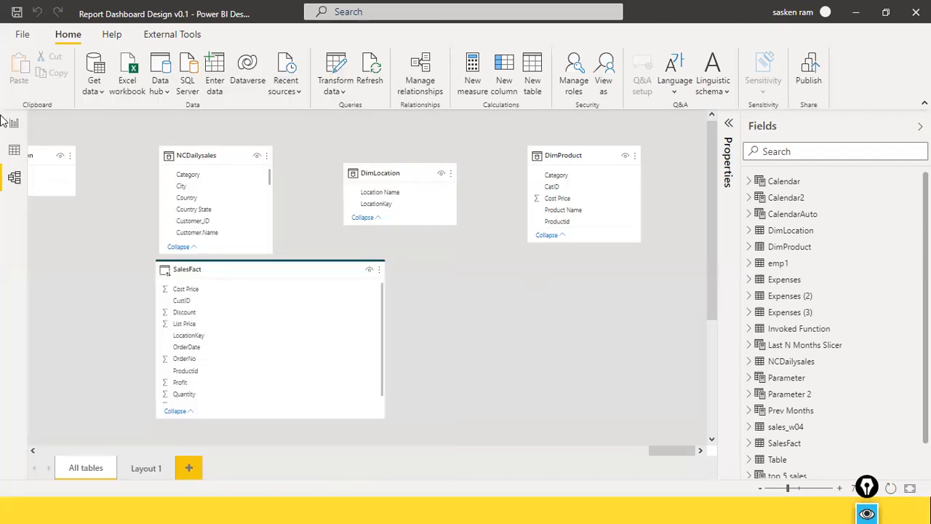
# From Report view, start a SQL Server DirectQuery connection to server DESKTOP-8KBBDN3\SQLEXPRESS and database Sales
pyautogui.click(13, 123)
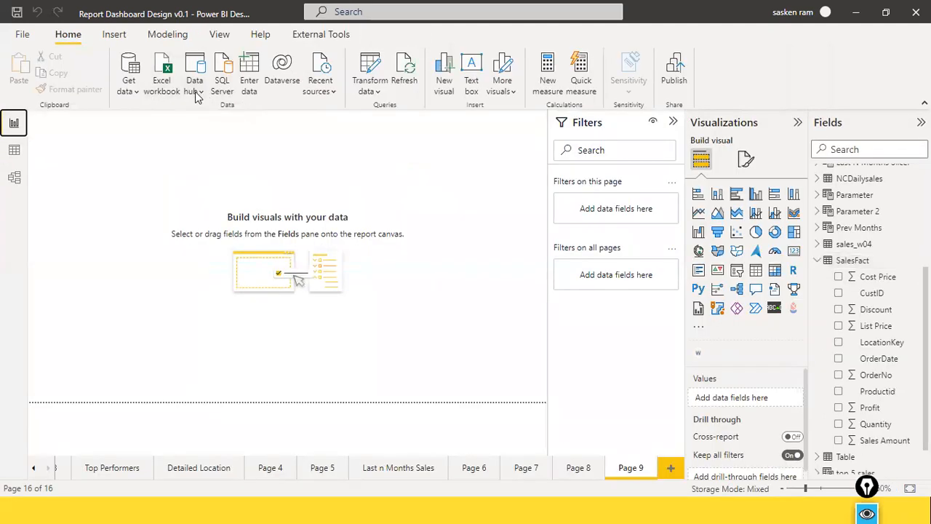
pyautogui.click(128, 84)
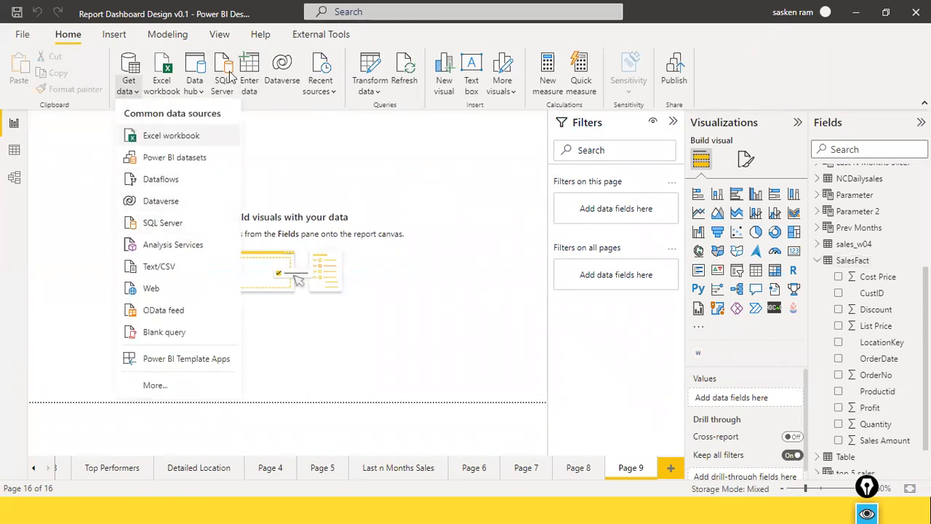
pyautogui.click(226, 69)
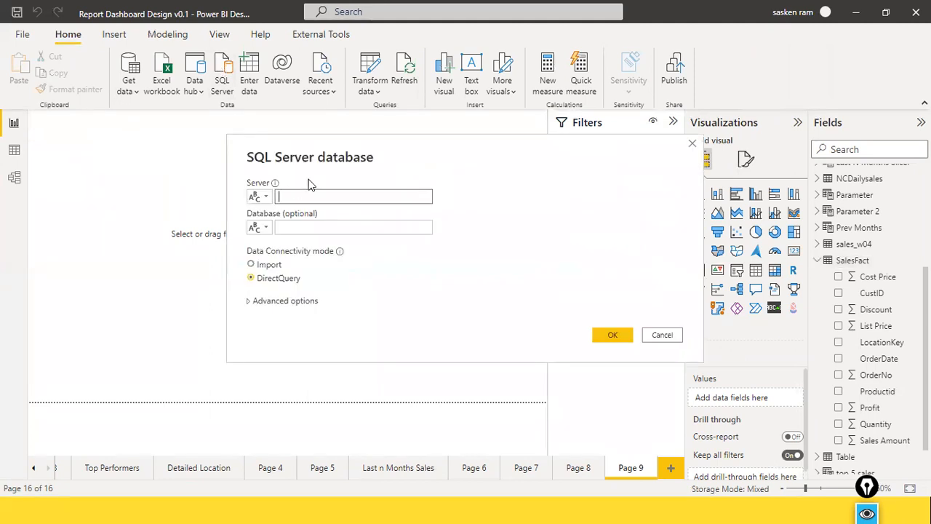
pyautogui.write('DESKTOP-8KBBDN3\\SQLEXPRESS')
pyautogui.press('Tab')
pyautogui.press('Tab')
pyautogui.write('Sales')
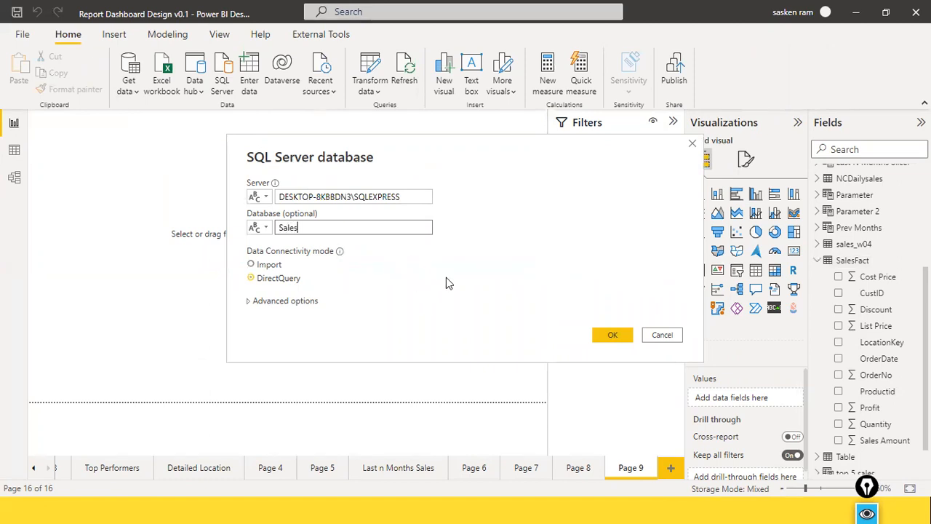
# Try to connect using the advanced SQL statement "select * from dim_customer"
pyautogui.click(254, 301)
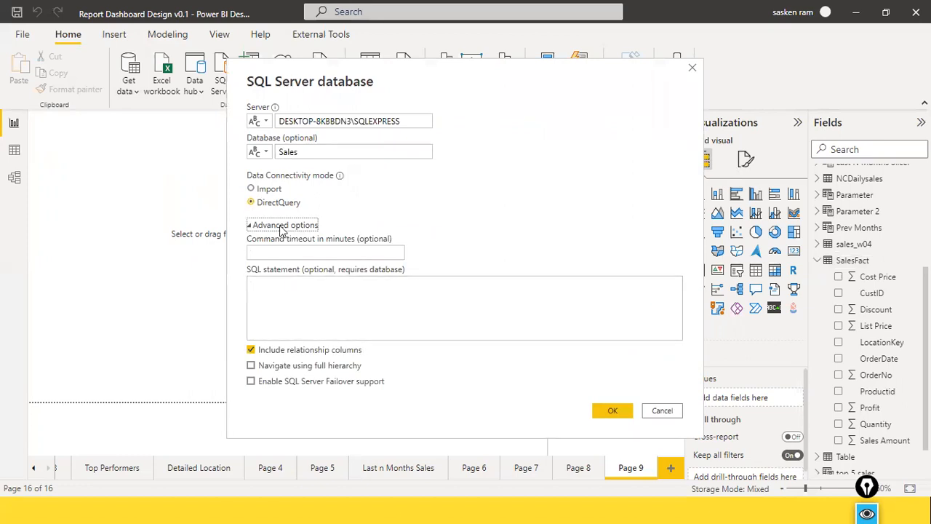
pyautogui.click(323, 327)
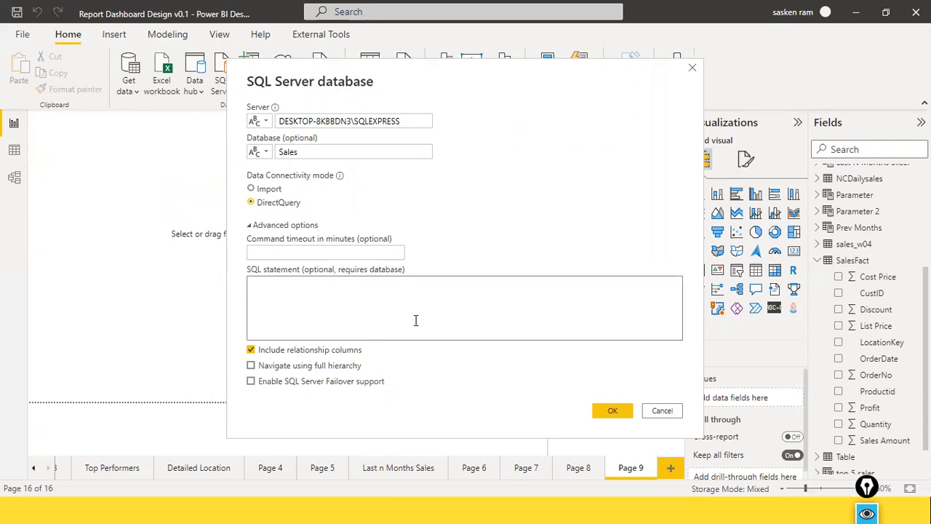
pyautogui.write('select * from')
pyautogui.write('dim_cus')
pyautogui.press('BackSpace')
pyautogui.press('BackSpace')
pyautogui.press('BackSpace')
pyautogui.write('customer')
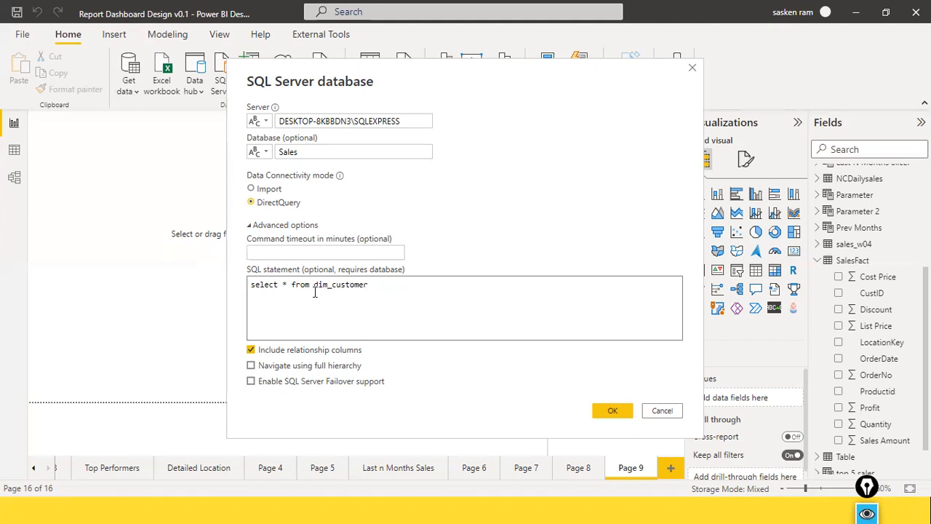
pyautogui.click(611, 411)
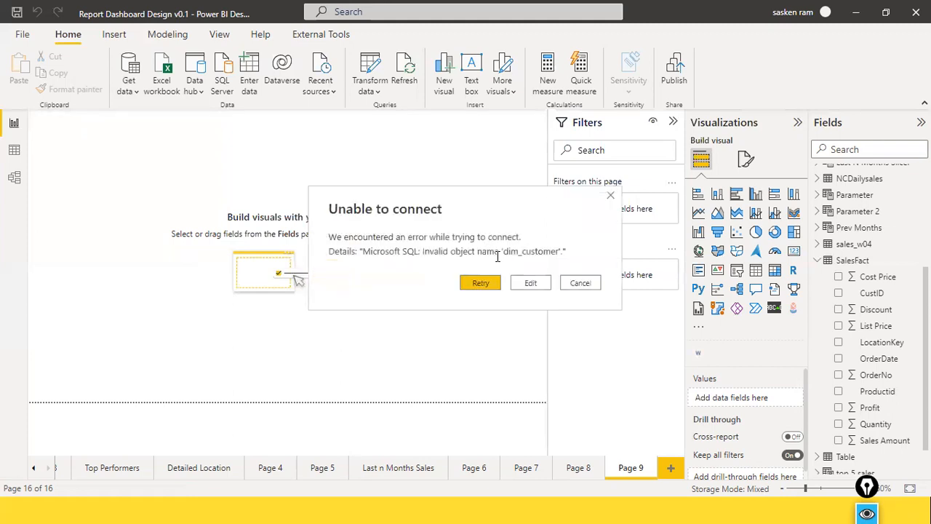
# Reopen the connection settings, discard them, and check the existing table names in the field list
pyautogui.click(546, 285)
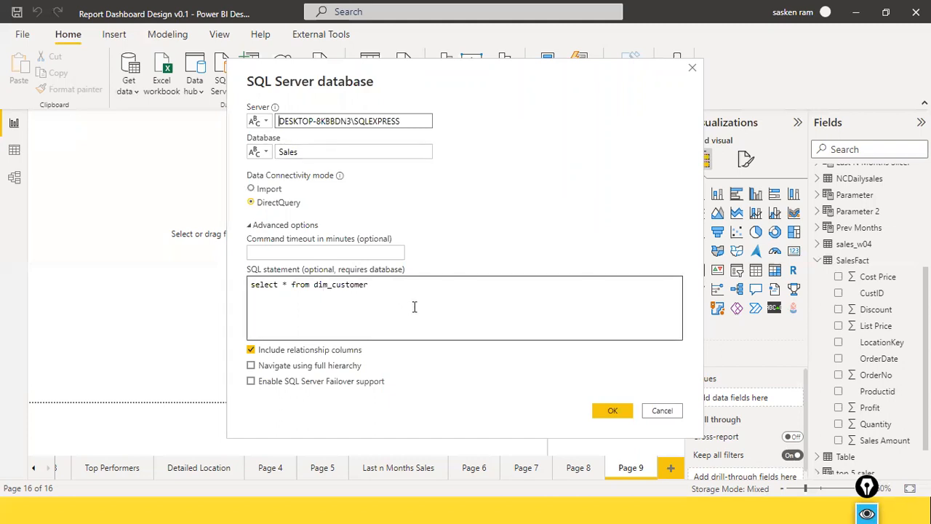
pyautogui.press('super')
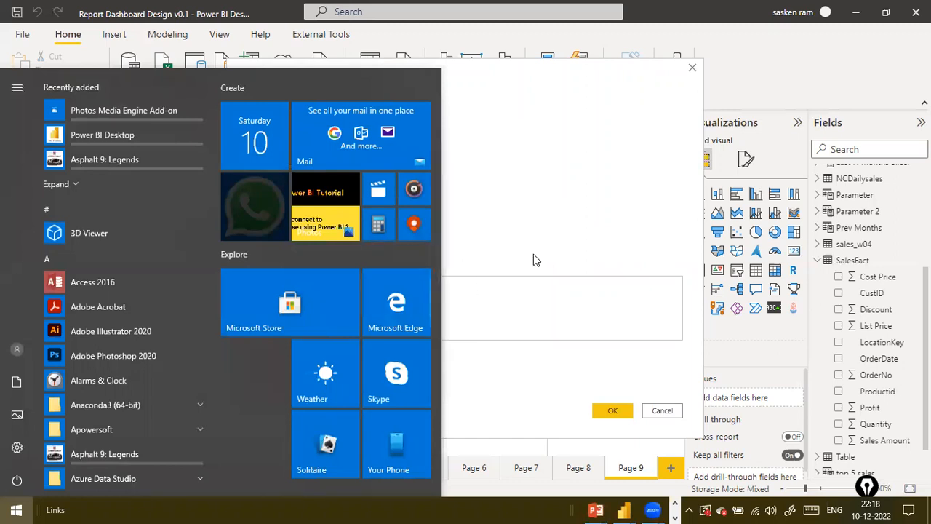
pyautogui.click(671, 261)
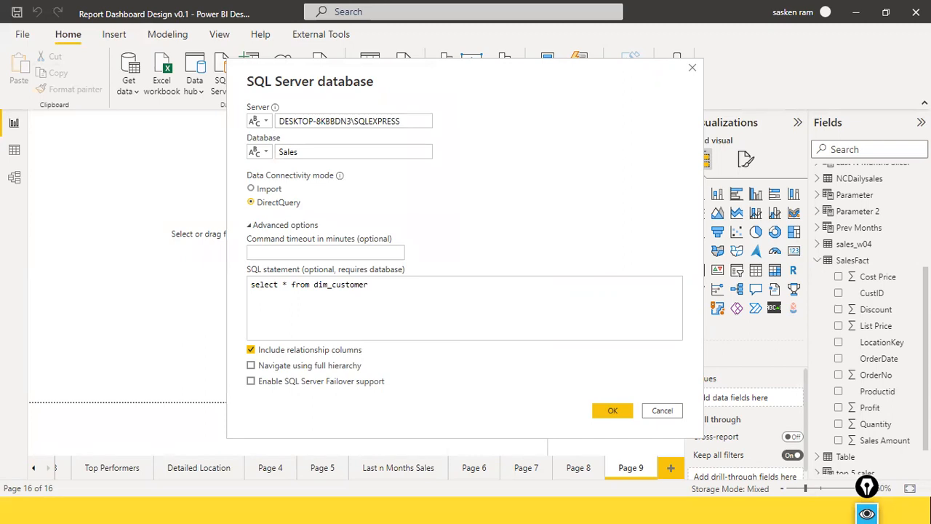
pyautogui.press('Escape')
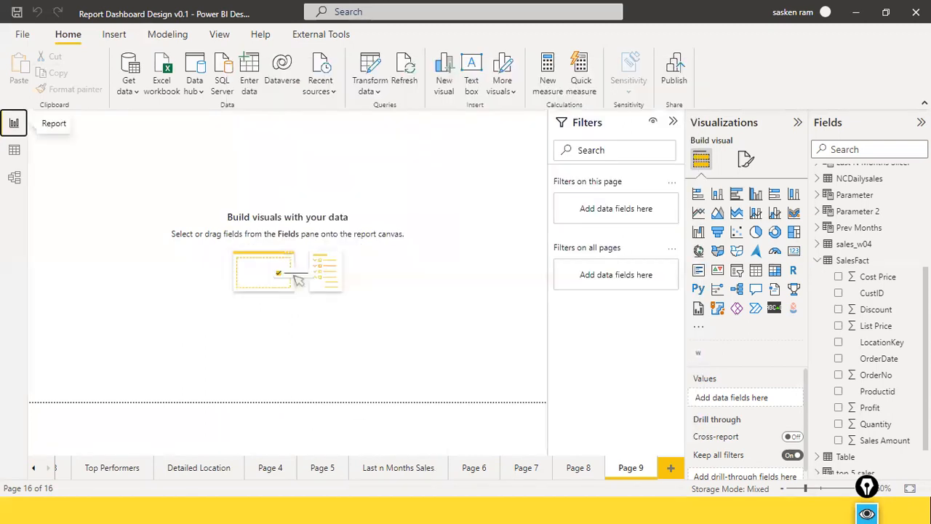
pyautogui.scroll(5, 866, 291)
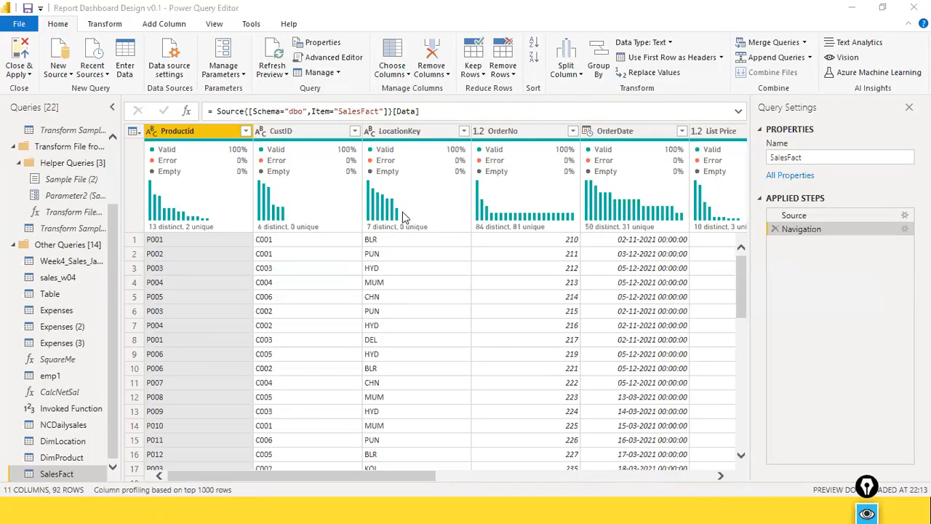
pyautogui.hotkey('alt', 'Tab')
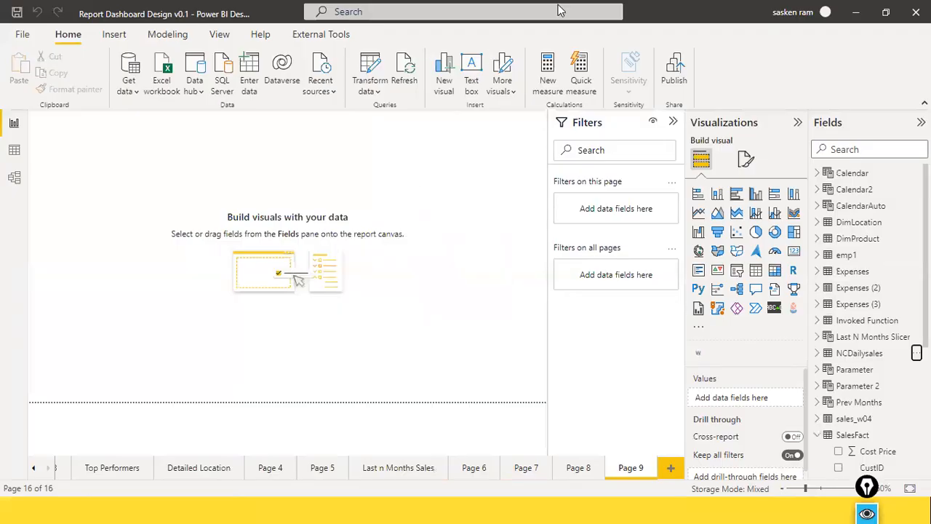
# Start a new SQL Server connection in DirectQuery mode with server DESKTOP-8KBBDN3\SQLEXPRESS and database Sales
pyautogui.click(128, 86)
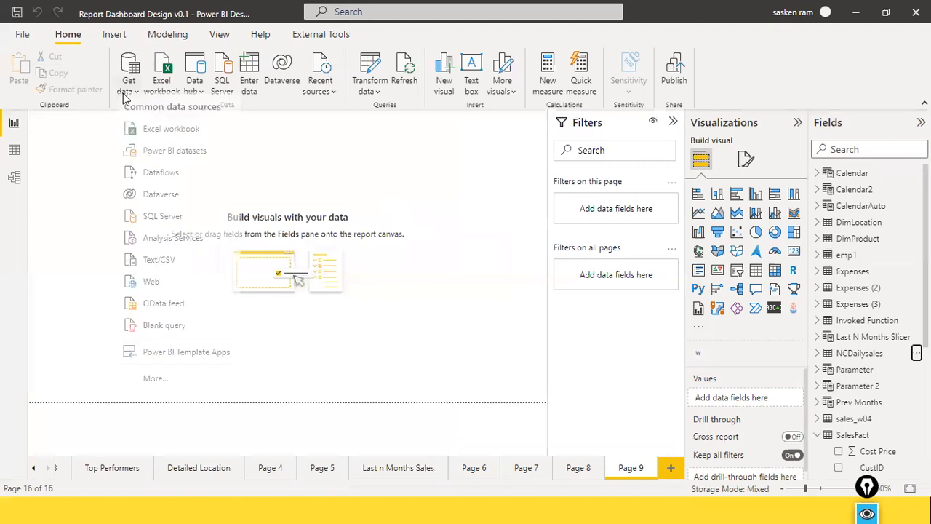
pyautogui.click(171, 222)
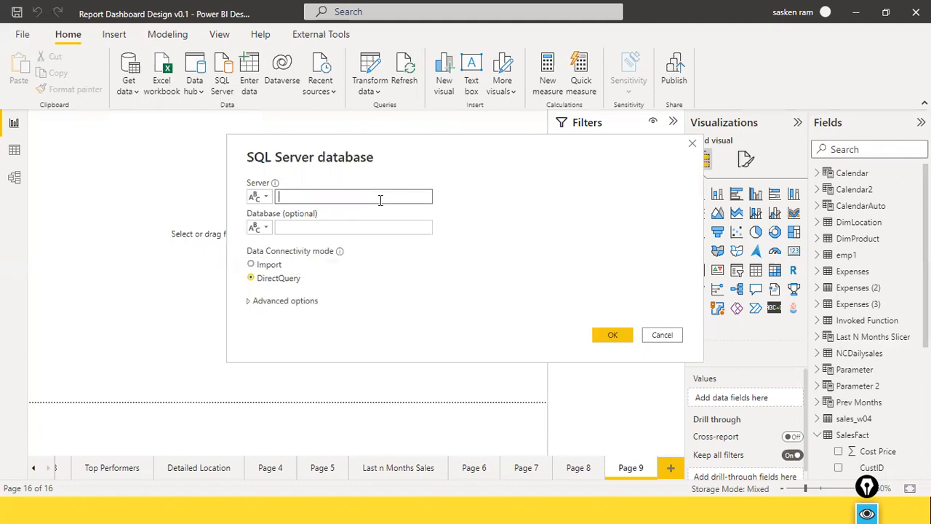
pyautogui.write('DESKTOP-8KBBDN3\\SQLE')
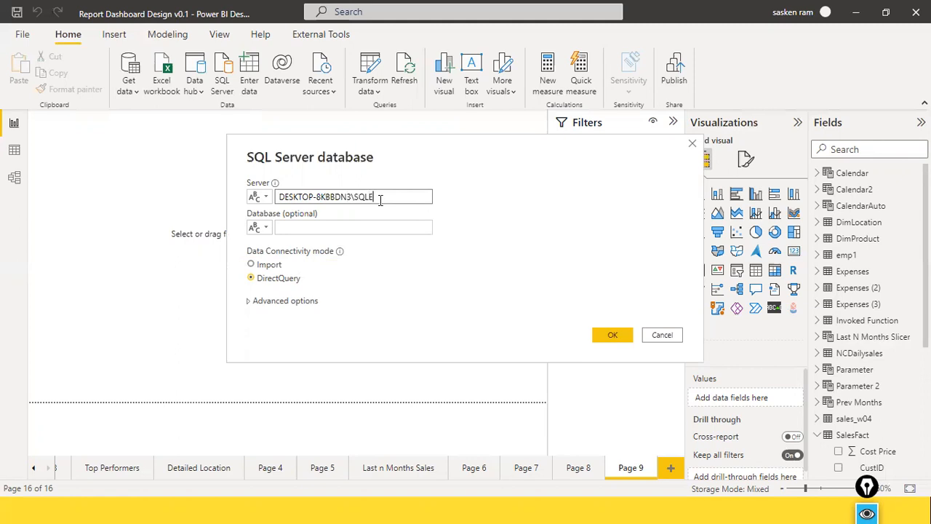
pyautogui.write('XPRESS')
pyautogui.press('Tab')
pyautogui.write('Sales')
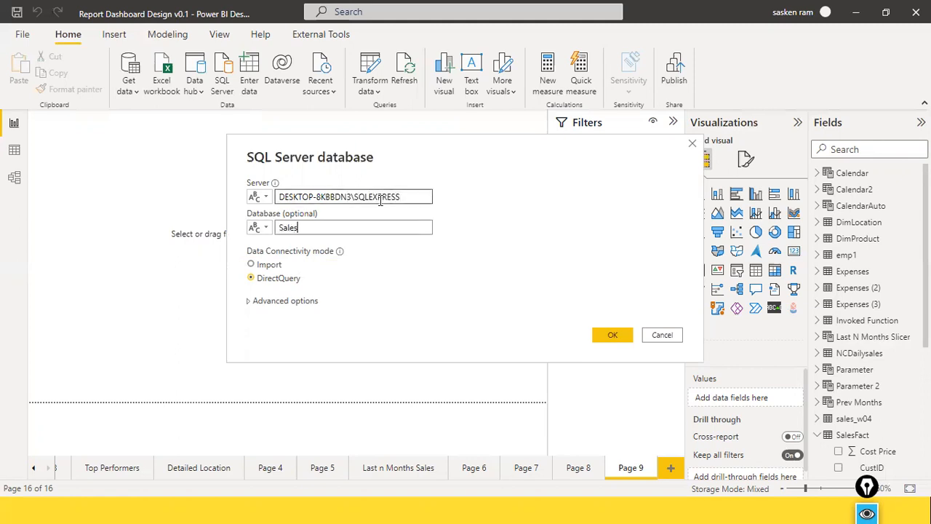
# Add the SQL statement "select * from dimcustomer" to the connection and load its result
pyautogui.click(266, 301)
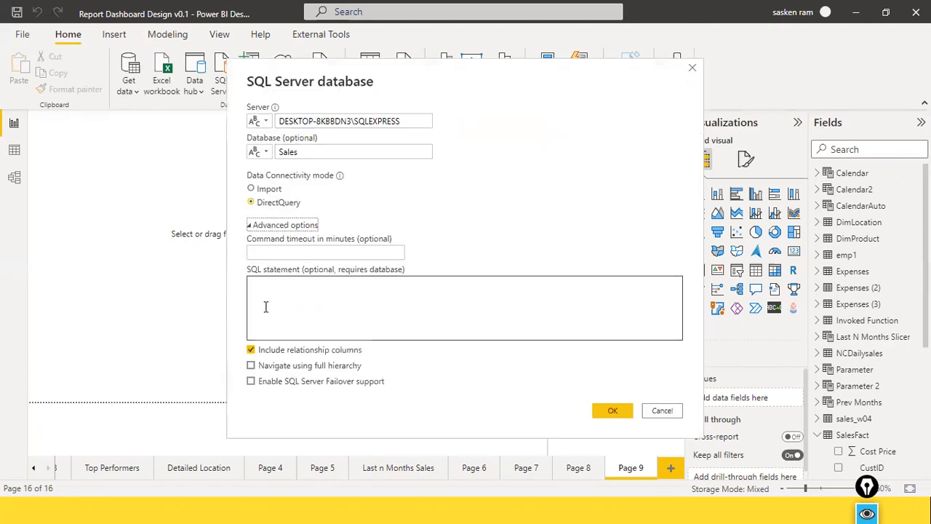
pyautogui.click(266, 306)
pyautogui.write('selec')
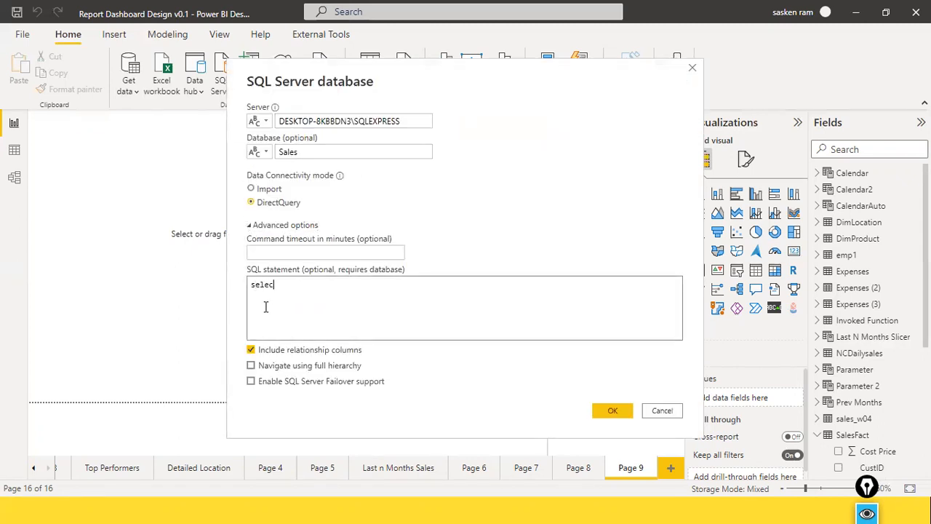
pyautogui.write('t * from dimu')
pyautogui.press('BackSpace')
pyautogui.write('customer')
pyautogui.click(609, 409)
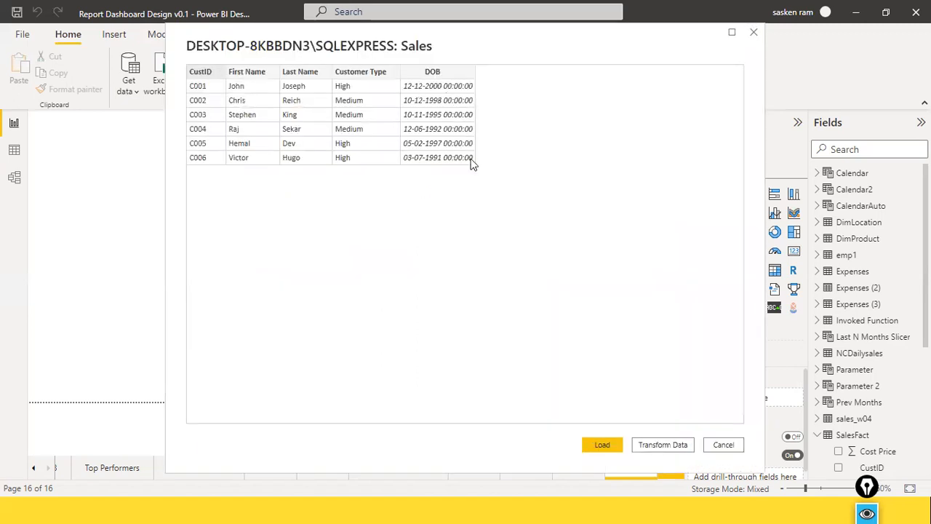
pyautogui.click(603, 444)
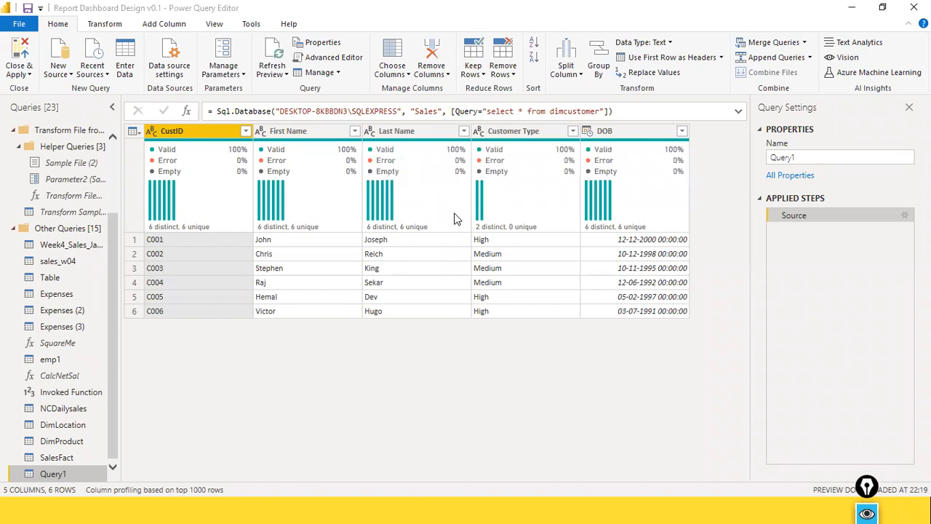
# In Power Query Editor, rename Query1 as DimCustomer
pyautogui.moveTo(453, 219)
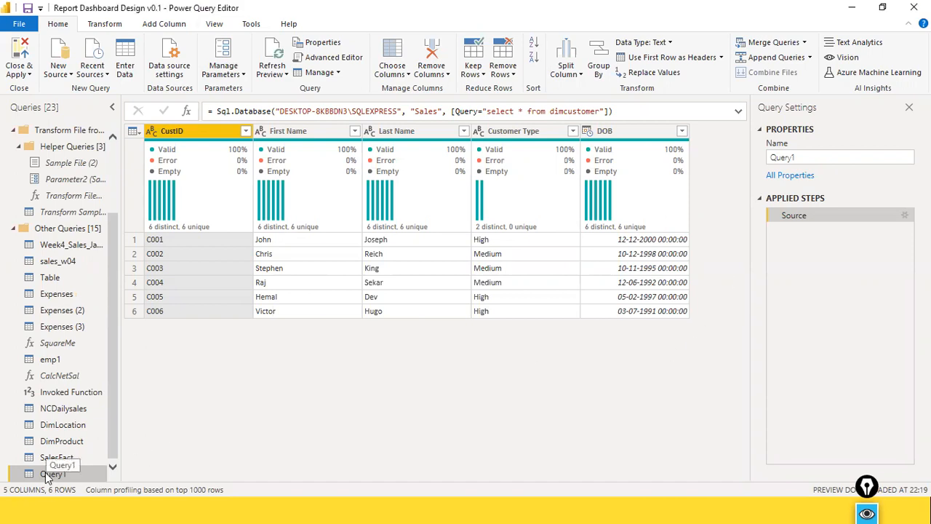
pyautogui.rightClick(64, 477)
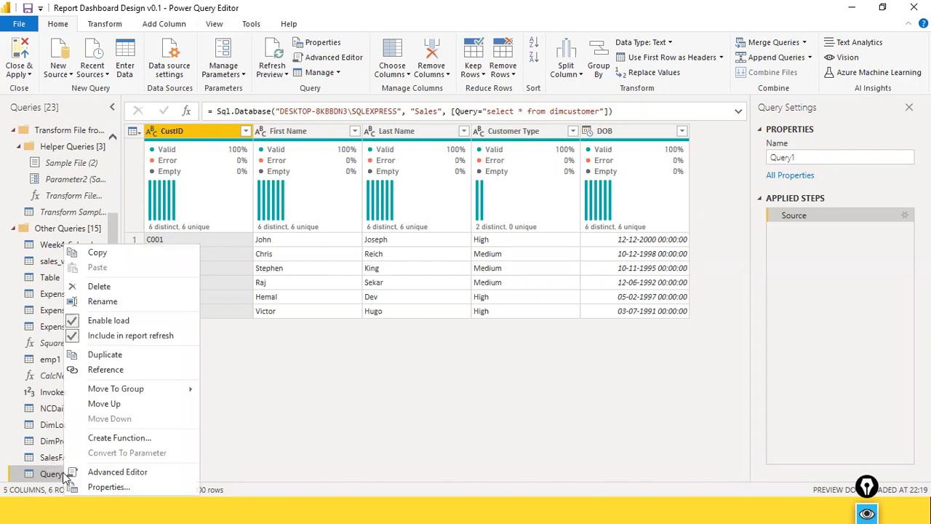
pyautogui.click(102, 301)
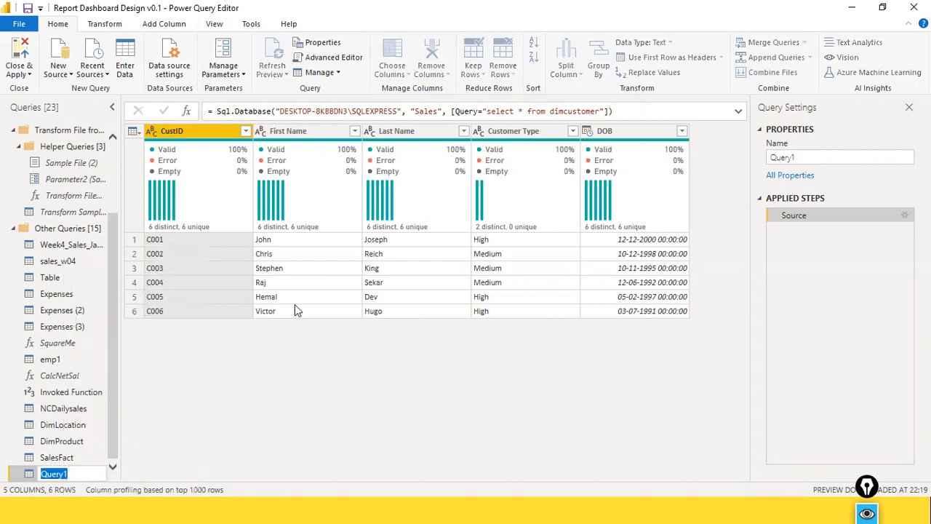
pyautogui.write('DimCustomer')
pyautogui.press('Return')
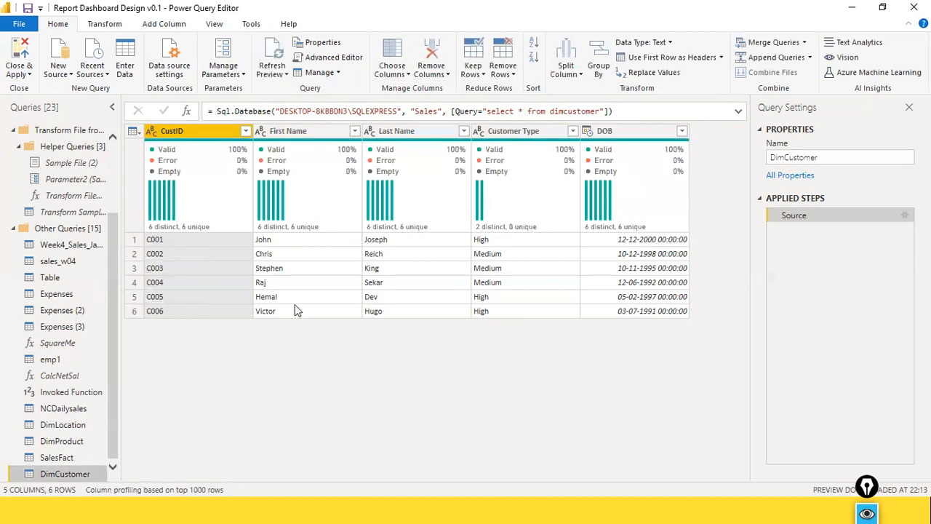
# Close Power Query Editor with the changes applied, and open Model view
pyautogui.click(19, 23)
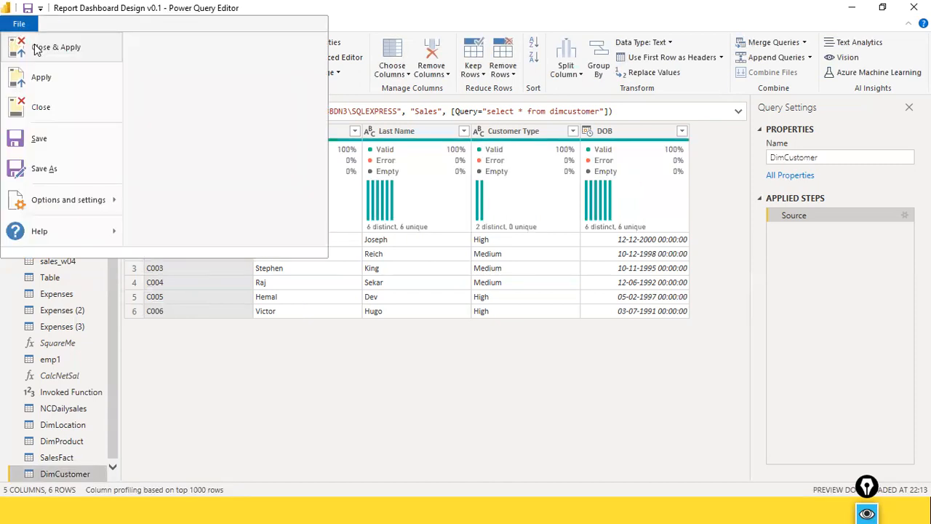
pyautogui.click(38, 49)
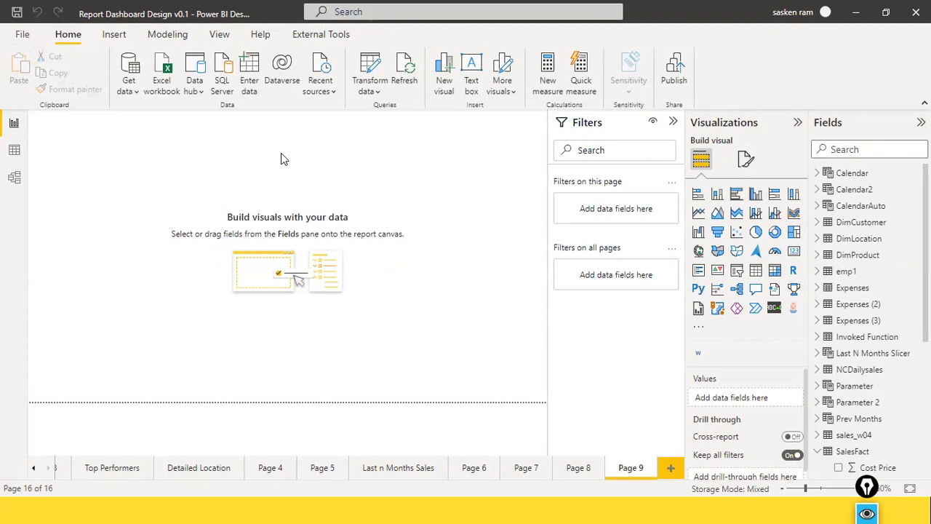
pyautogui.click(14, 178)
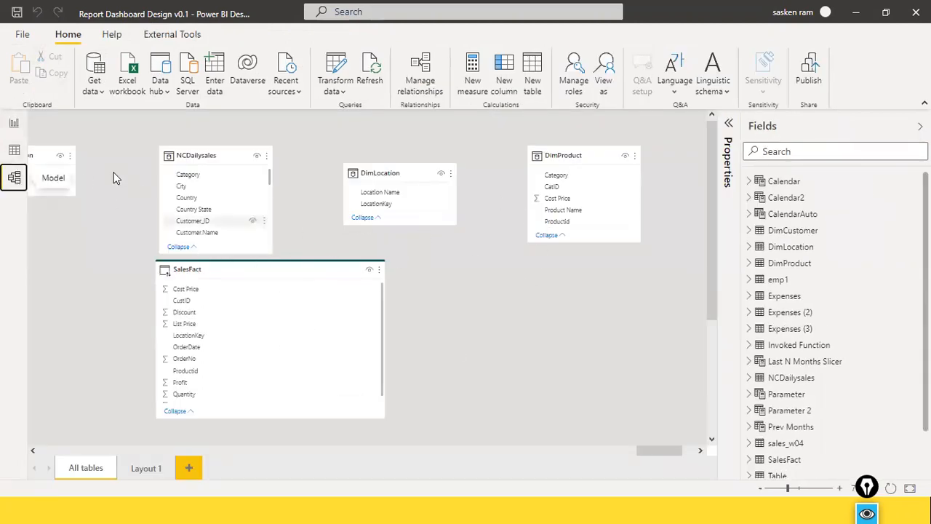
# Return to Report view, review the SQL statement option for a new SQL Server connection, and cancel it
pyautogui.click(12, 124)
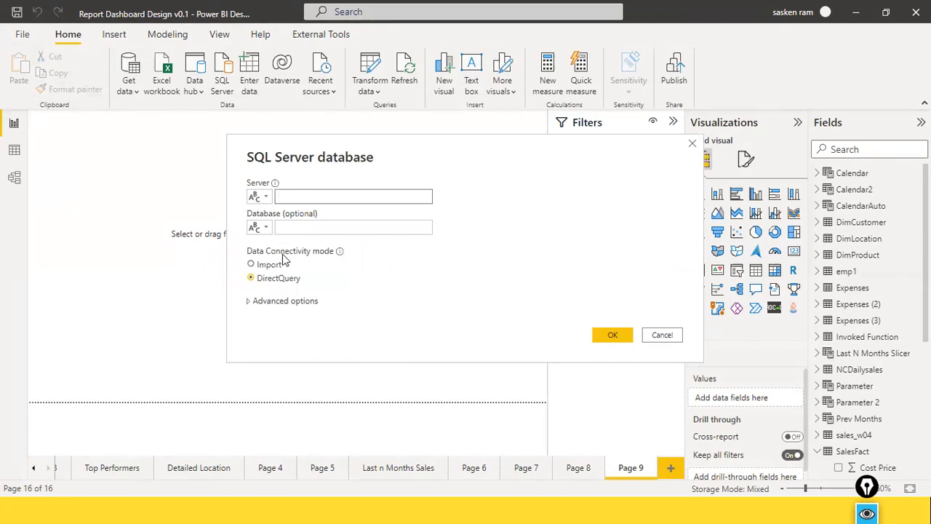
pyautogui.click(277, 300)
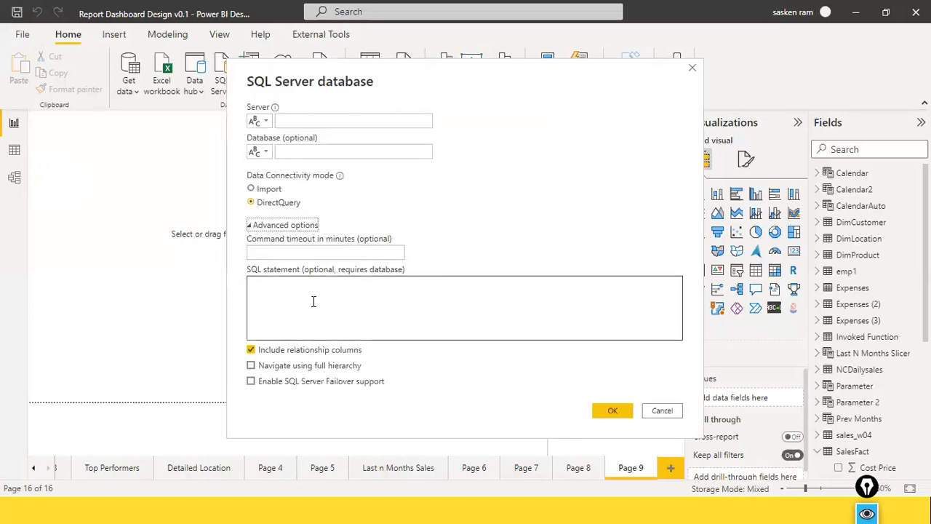
pyautogui.click(262, 284)
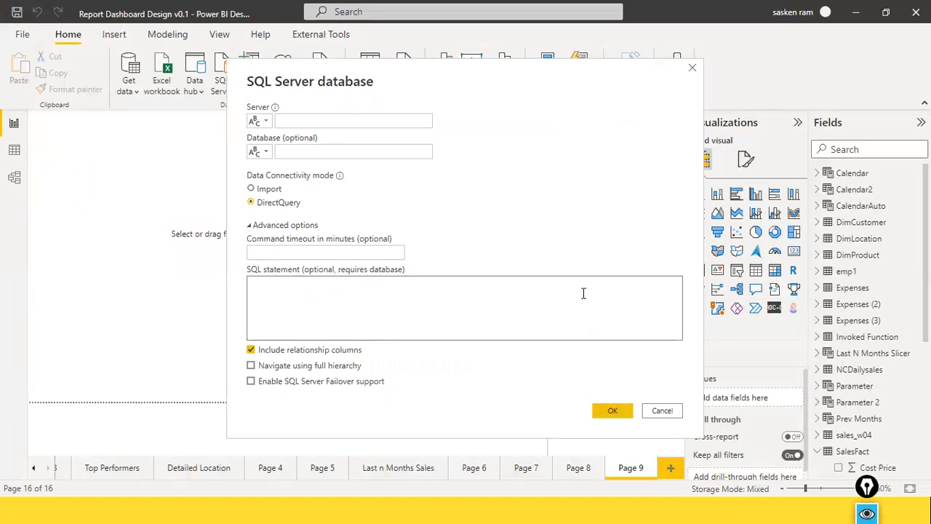
pyautogui.click(661, 412)
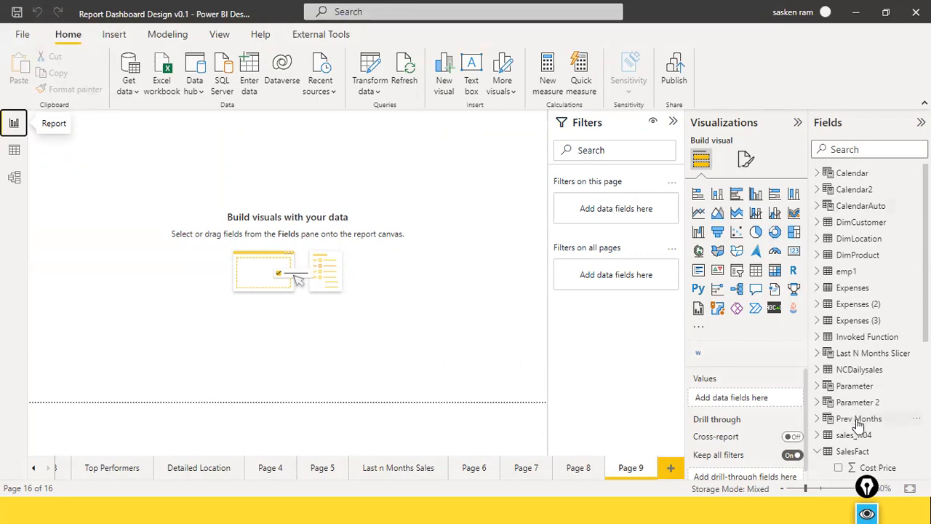
# Open Data view to examine how the DirectQuery table SalesFact is displayed, and browse the table list
pyautogui.scroll(-4, 862, 382)
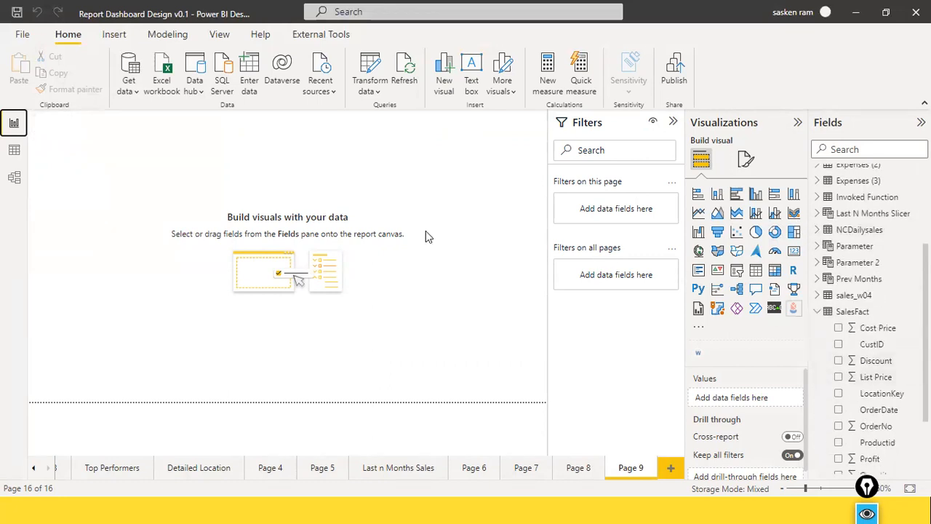
pyautogui.click(14, 150)
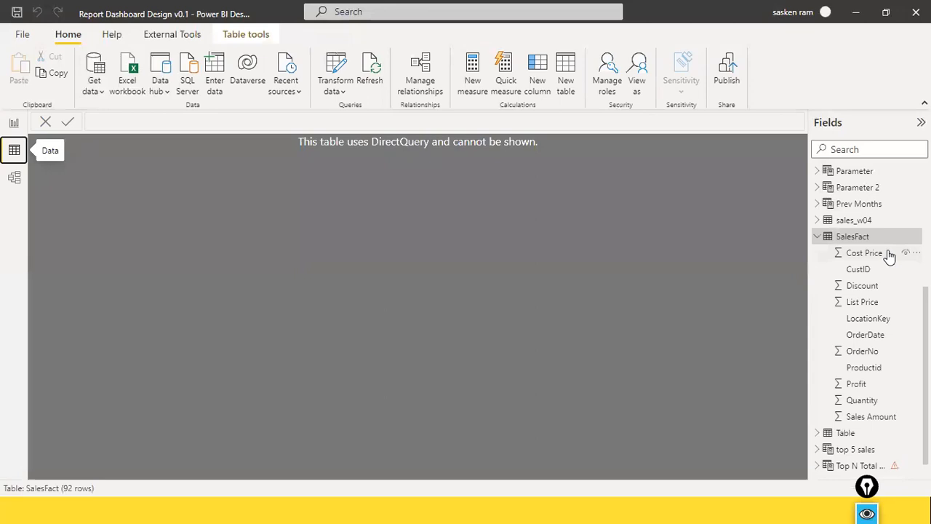
pyautogui.scroll(3, 829, 251)
pyautogui.scroll(-3, 838, 264)
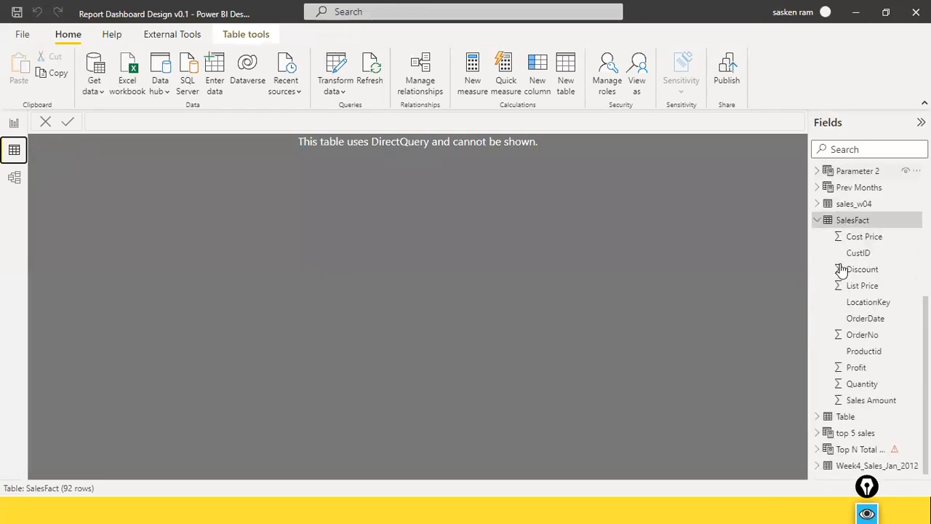
# Select the DimCustomer table in Data view to check how it is displayed and which storage mode it uses
pyautogui.scroll(2, 853, 338)
pyautogui.scroll(3, 853, 338)
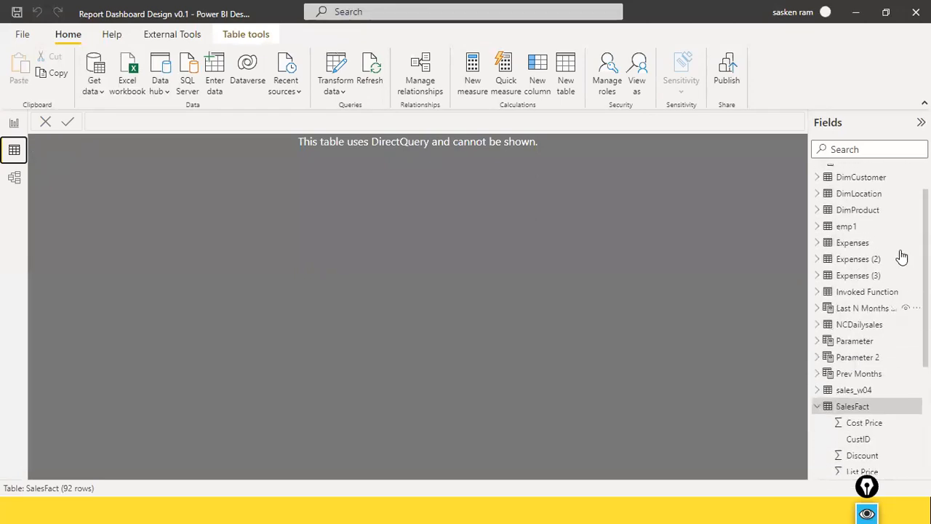
pyautogui.click(851, 181)
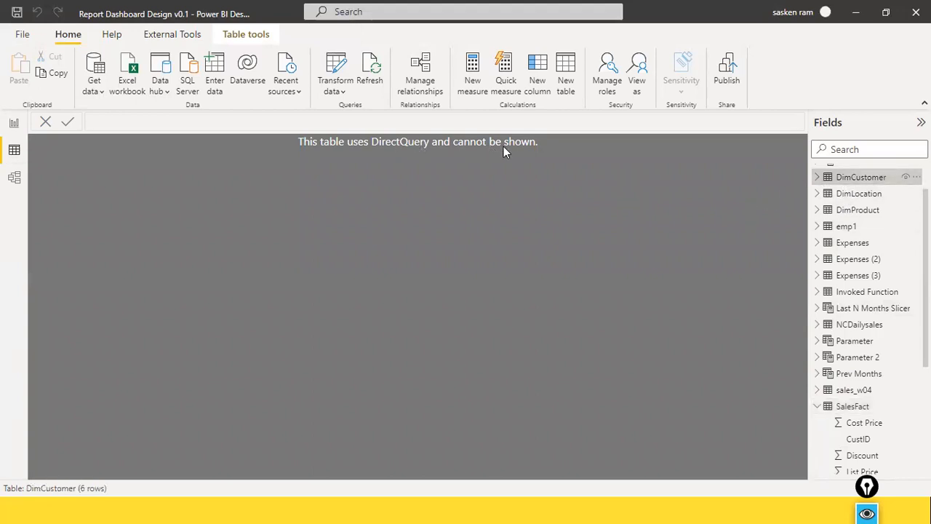
pyautogui.moveTo(860, 191)
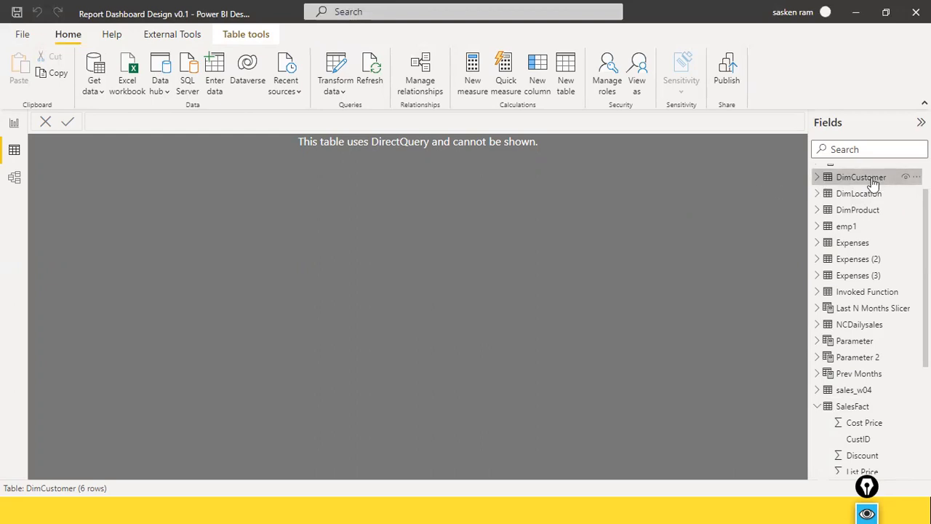
pyautogui.moveTo(873, 183)
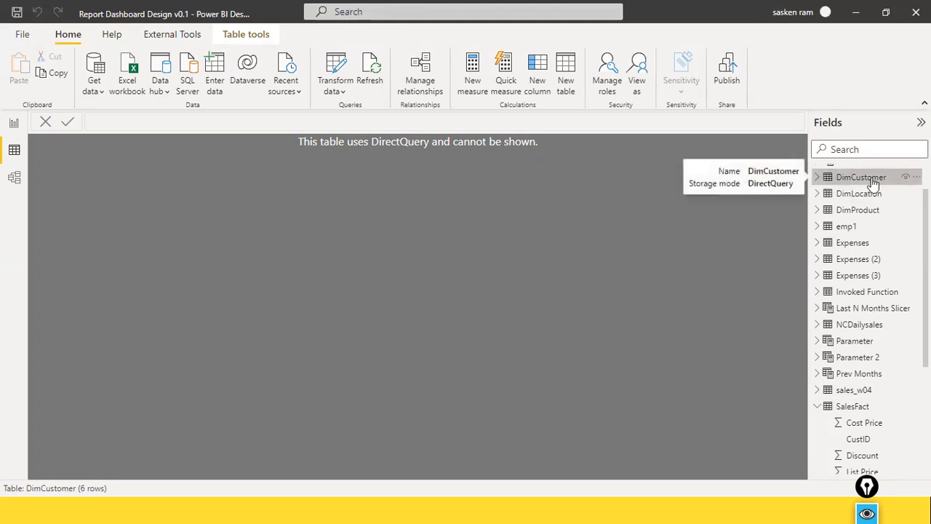
# Display the DimLocation and DimProduct tables for comparison, and return to Report view
pyautogui.click(864, 195)
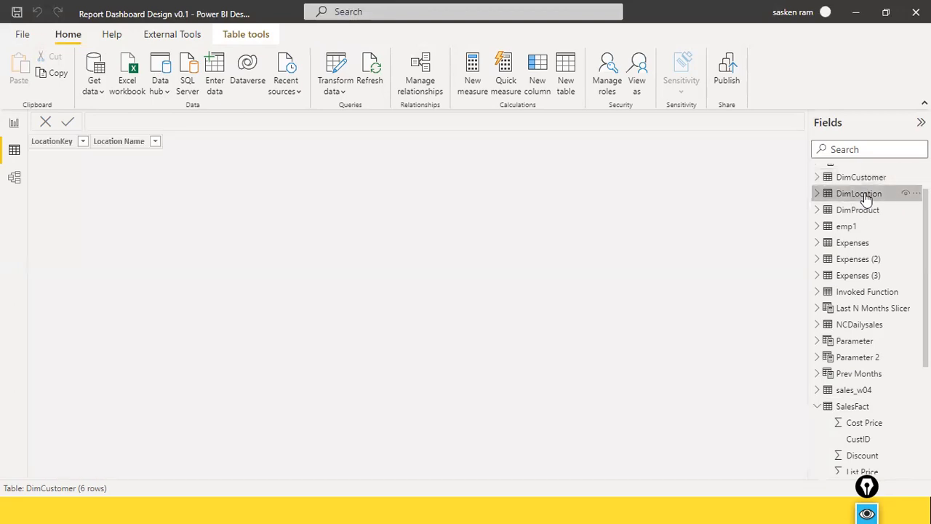
pyautogui.click(860, 211)
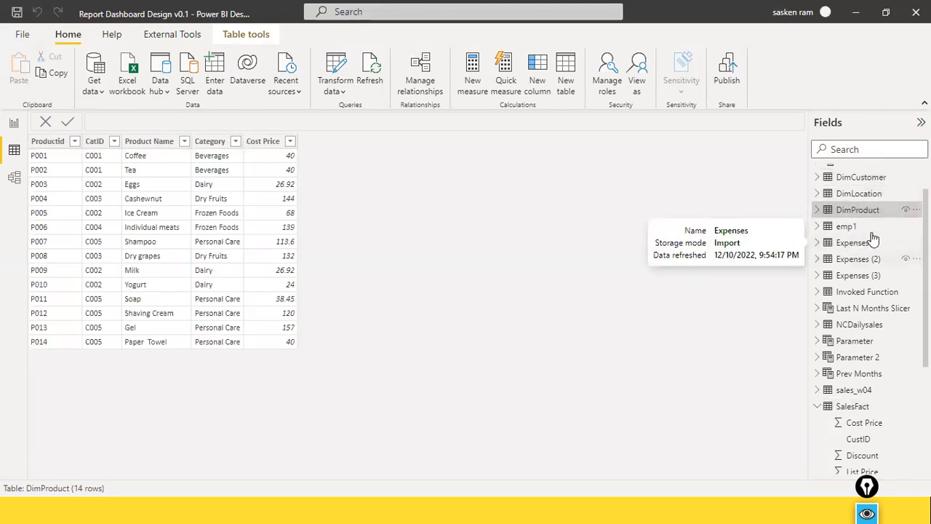
pyautogui.click(16, 124)
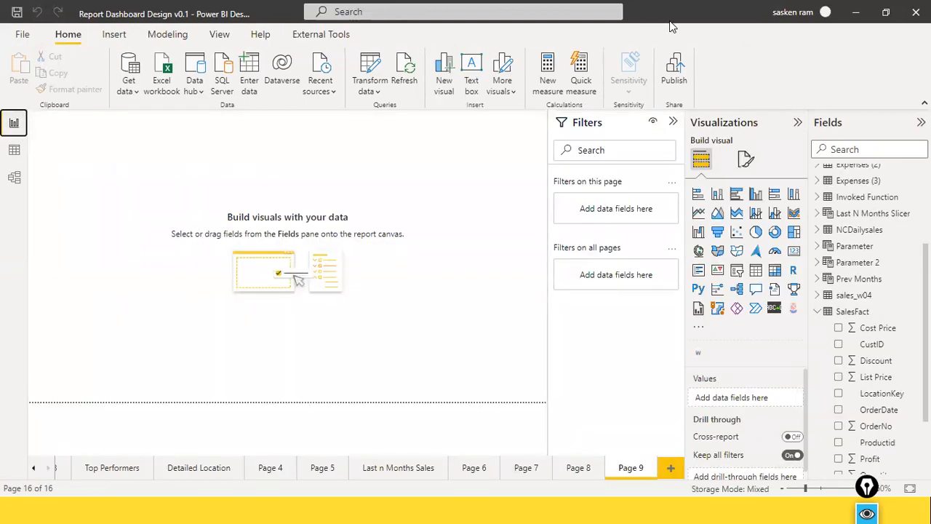